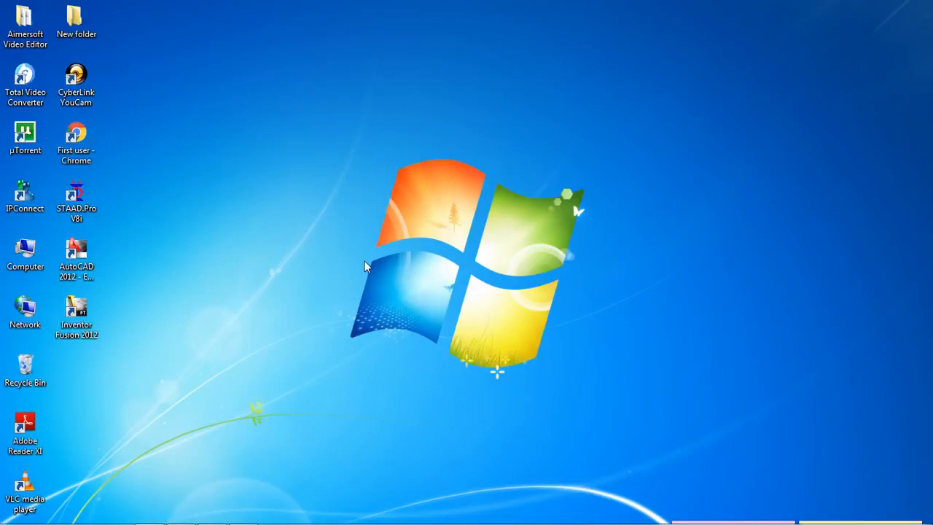
# Switch to the building model in STAAD.Pro and set the concrete design code to IS456.
pyautogui.moveTo(184, 519)
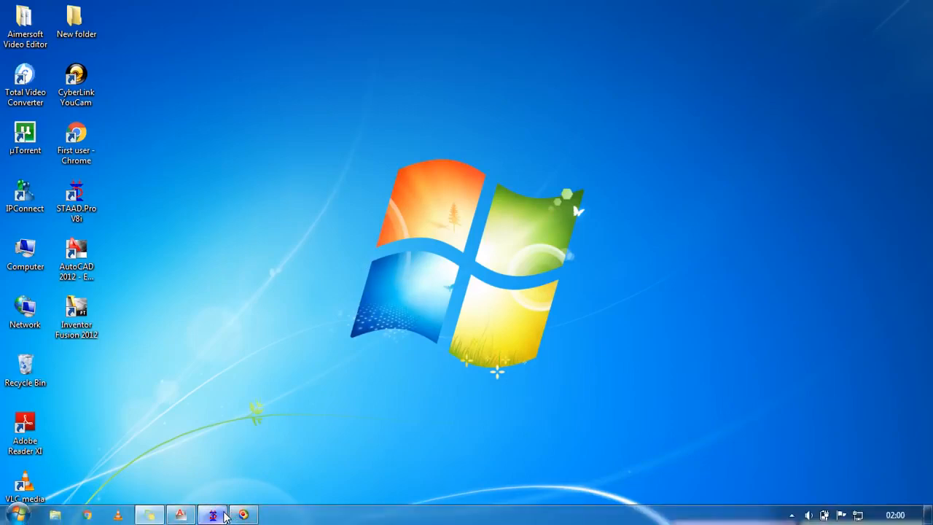
pyautogui.click(223, 515)
pyautogui.scroll(1, 452, 373)
pyautogui.scroll(1, 354, 313)
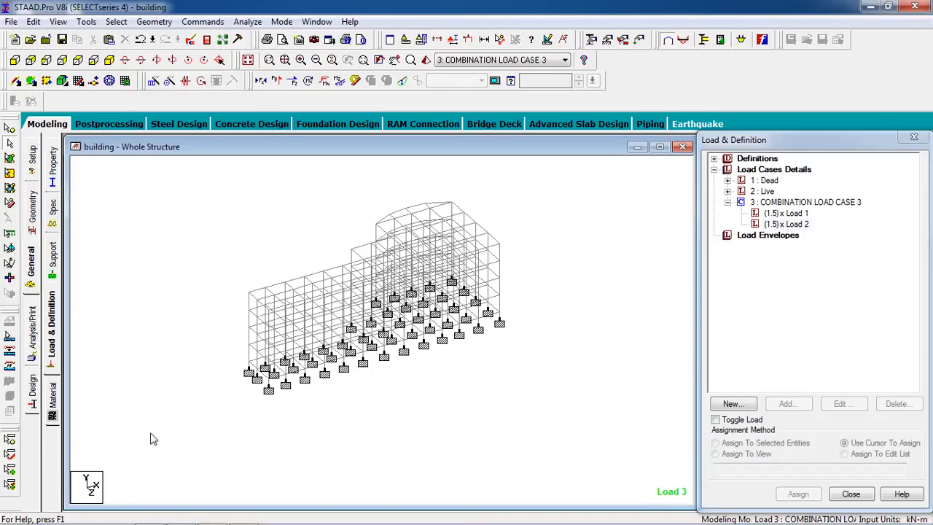
pyautogui.click(35, 394)
pyautogui.click(56, 217)
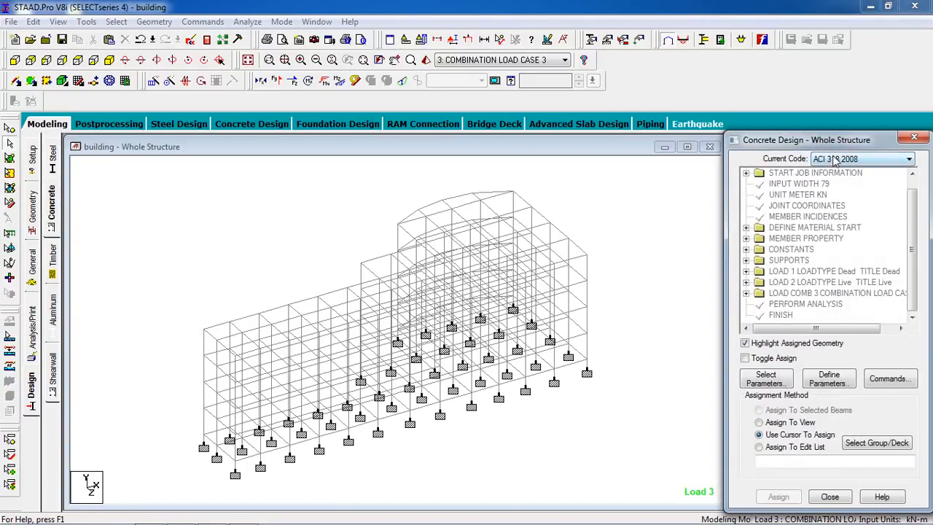
pyautogui.click(835, 160)
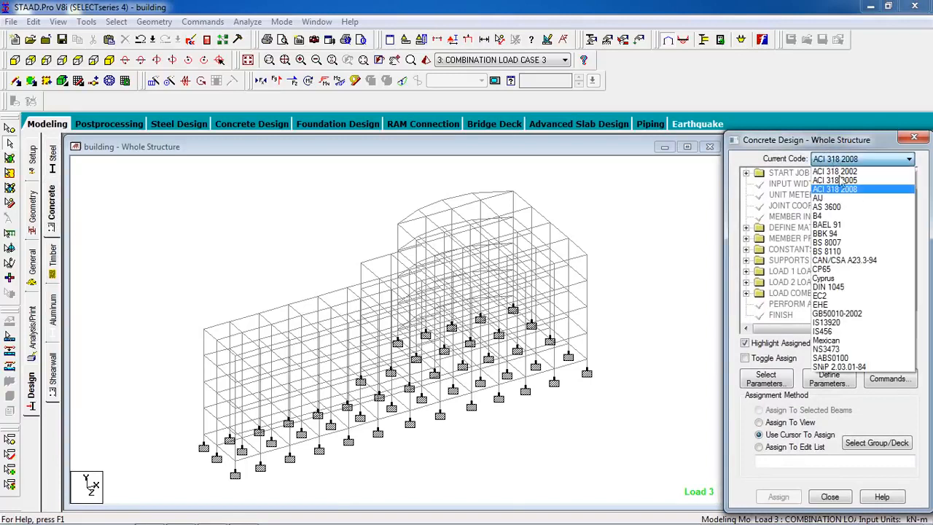
pyautogui.click(851, 331)
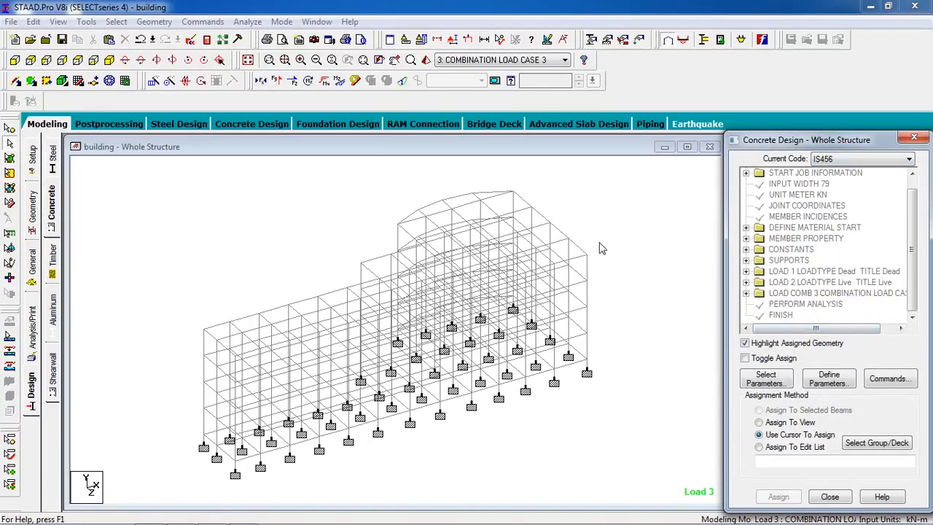
# Choose only Clear, Fc, Fymain and Ratio as the selected concrete design parameters.
pyautogui.click(782, 386)
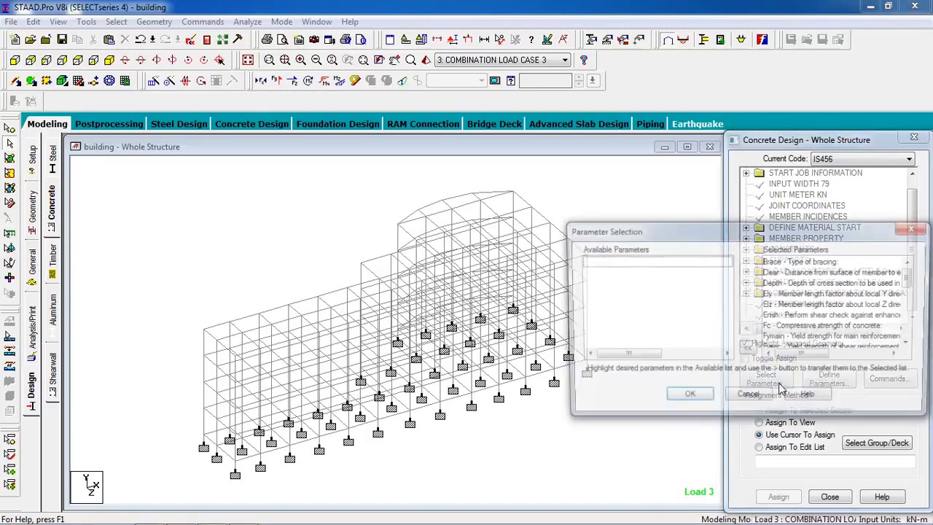
pyautogui.click(749, 351)
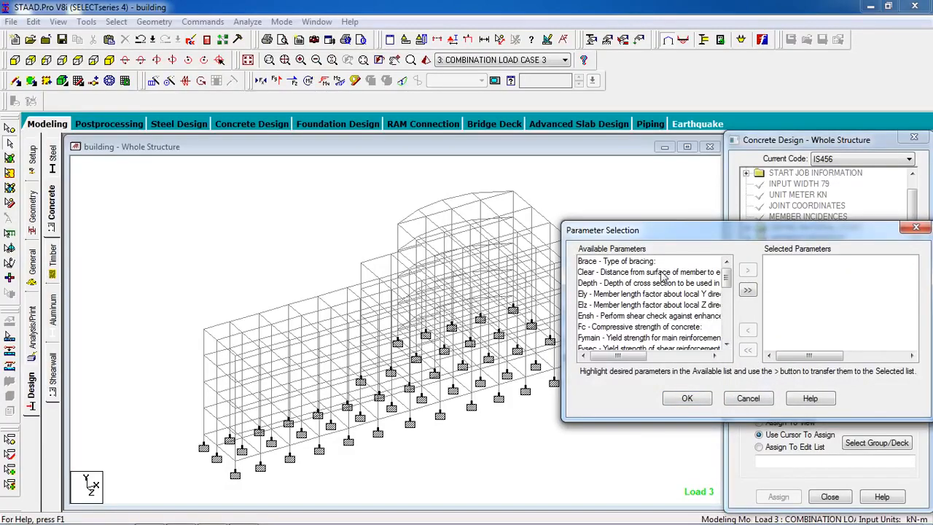
pyautogui.click(663, 272)
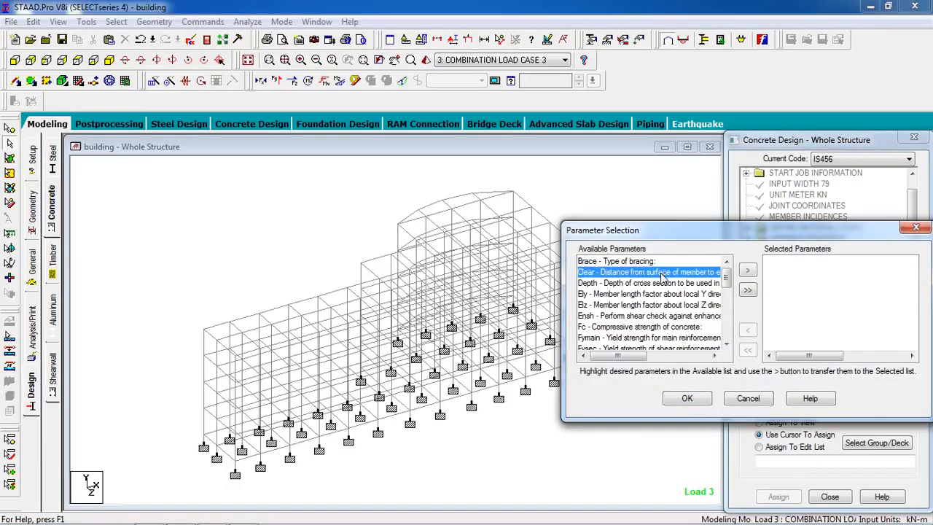
pyautogui.click(646, 328)
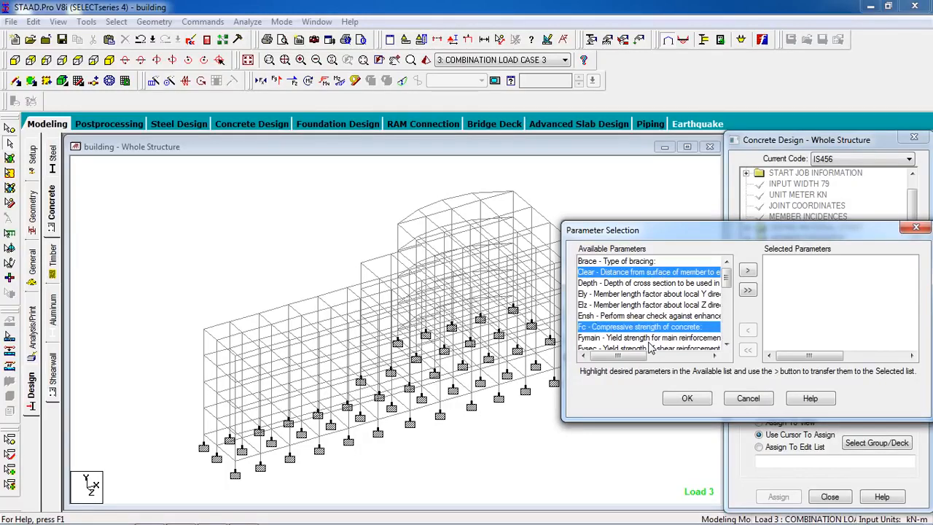
pyautogui.click(649, 340)
pyautogui.click(727, 344)
pyautogui.click(727, 346)
pyautogui.click(726, 346)
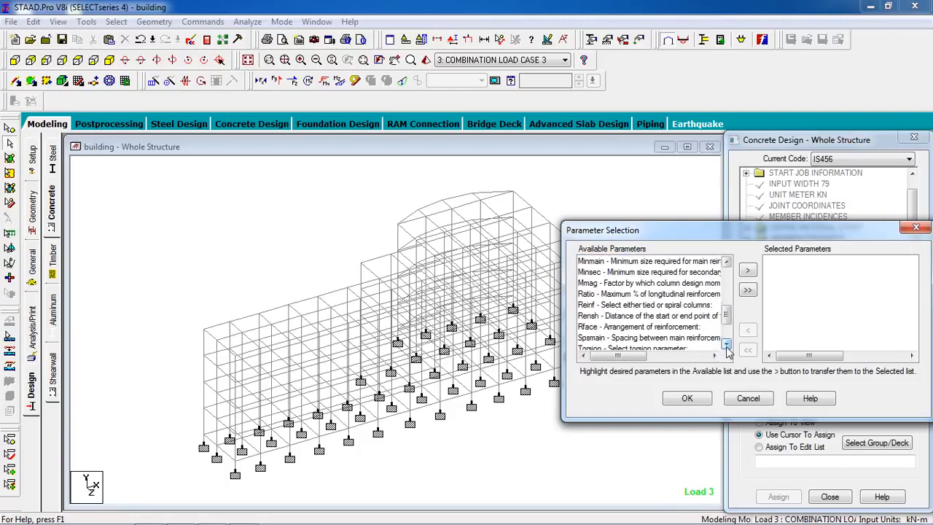
pyautogui.click(685, 295)
pyautogui.moveTo(630, 362)
pyautogui.mouseDown()
pyautogui.moveTo(671, 357)
pyautogui.moveTo(631, 374)
pyautogui.mouseUp()
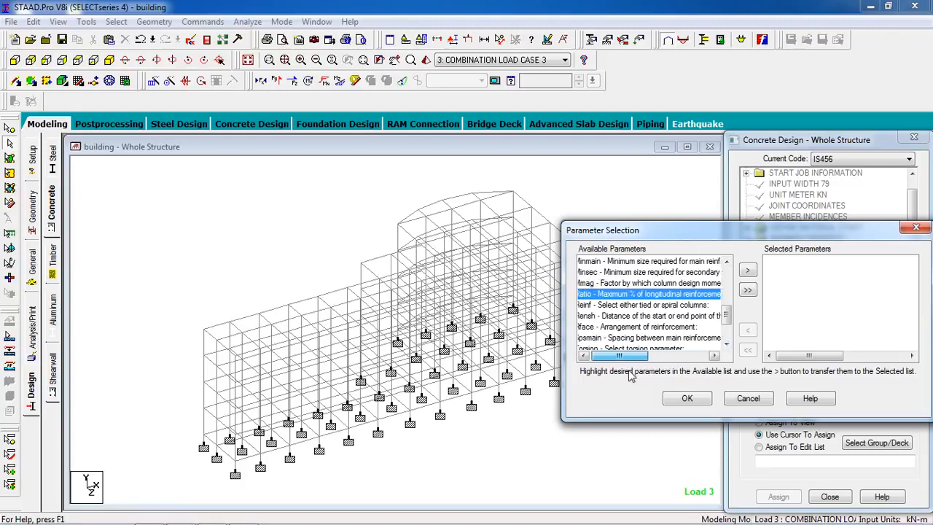
pyautogui.scroll(3, 664, 315)
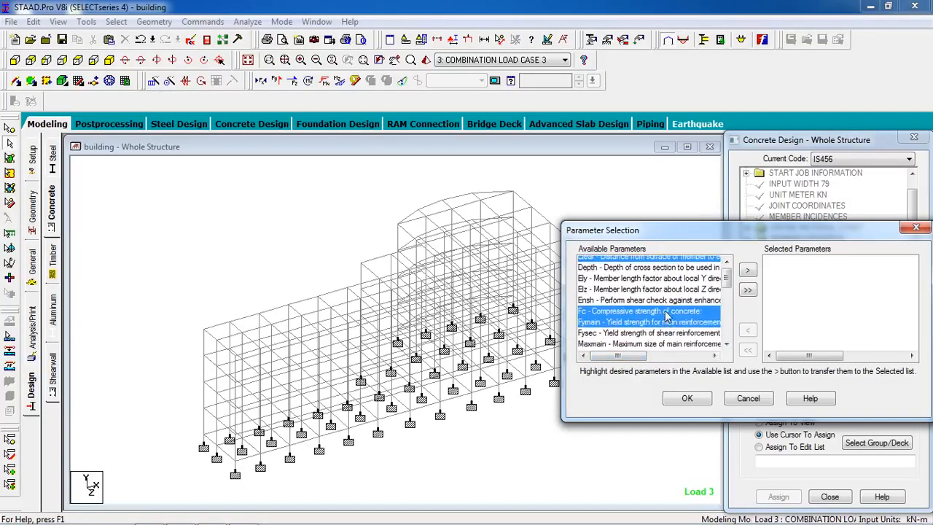
pyautogui.click(748, 272)
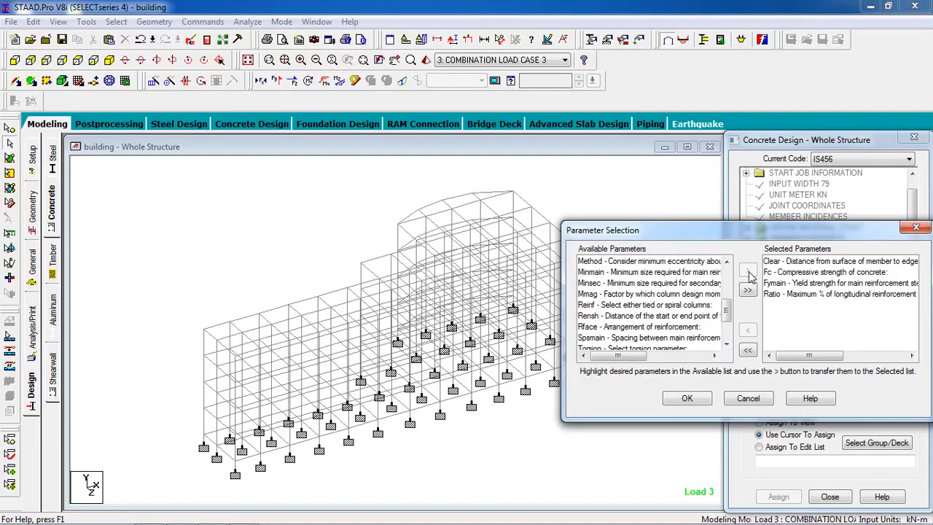
pyautogui.click(686, 402)
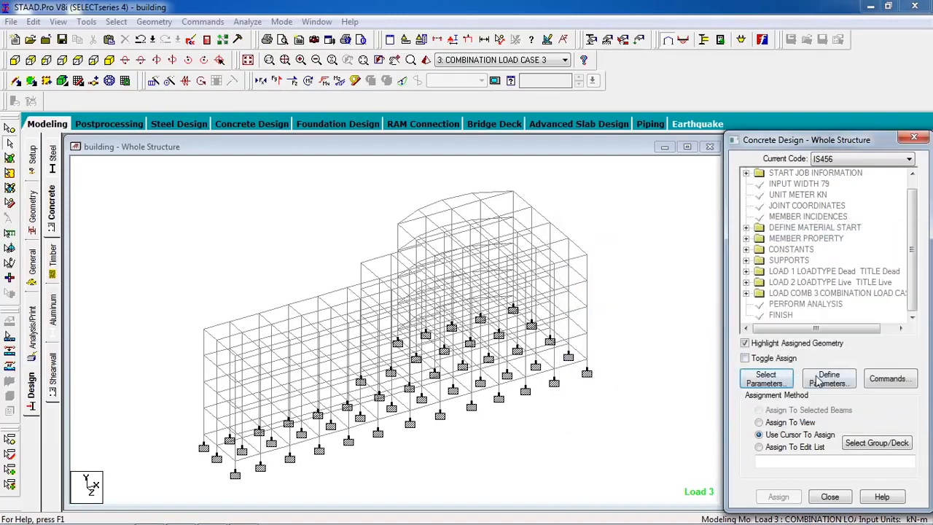
# Define two CLEAR cover parameters for the concrete design, 0.025 m and 0.040 m.
pyautogui.click(828, 379)
pyautogui.click(299, 162)
pyautogui.click(503, 229)
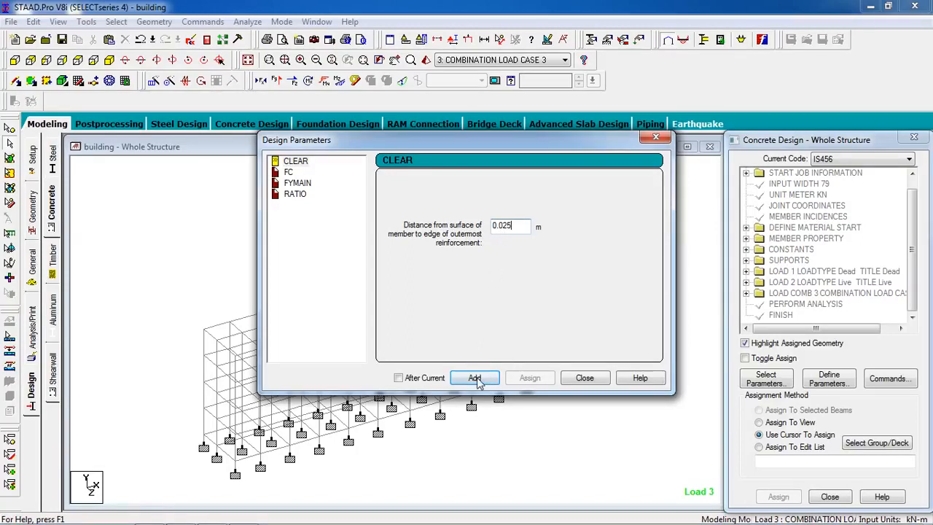
pyautogui.click(474, 377)
pyautogui.moveTo(501, 228); pyautogui.dragTo(520, 233)
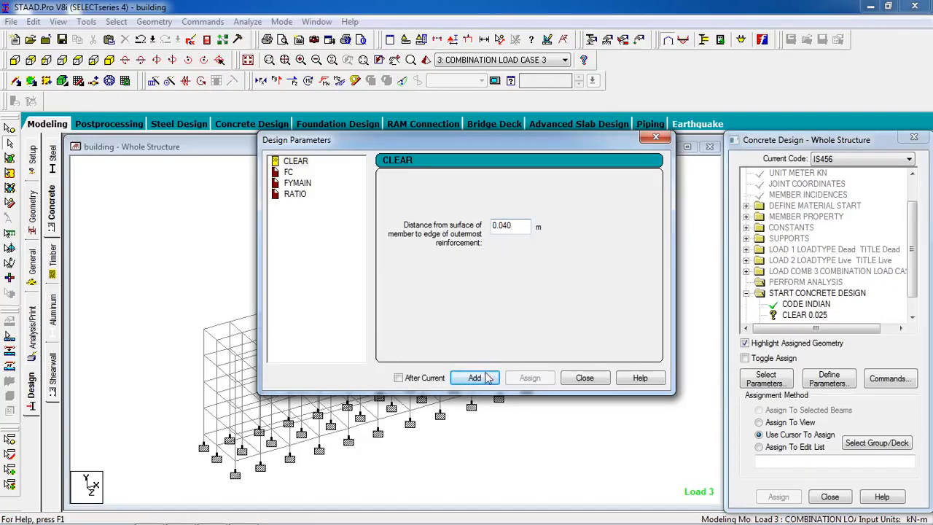
pyautogui.click(484, 379)
# Add an FC concrete strength of 20000 kN/m2 and an FYMAIN steel yield strength of 415000 kN/m2.
pyautogui.click(288, 172)
pyautogui.write('20000')
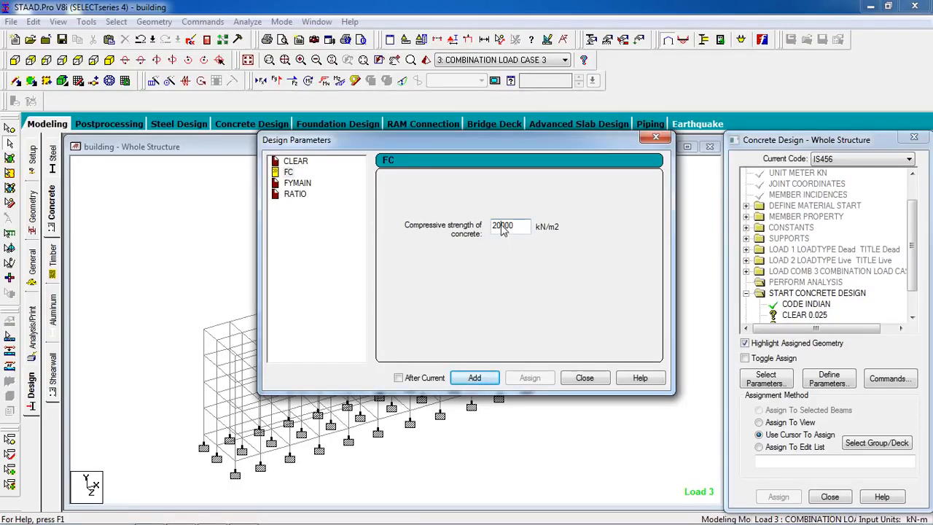
pyautogui.click(475, 378)
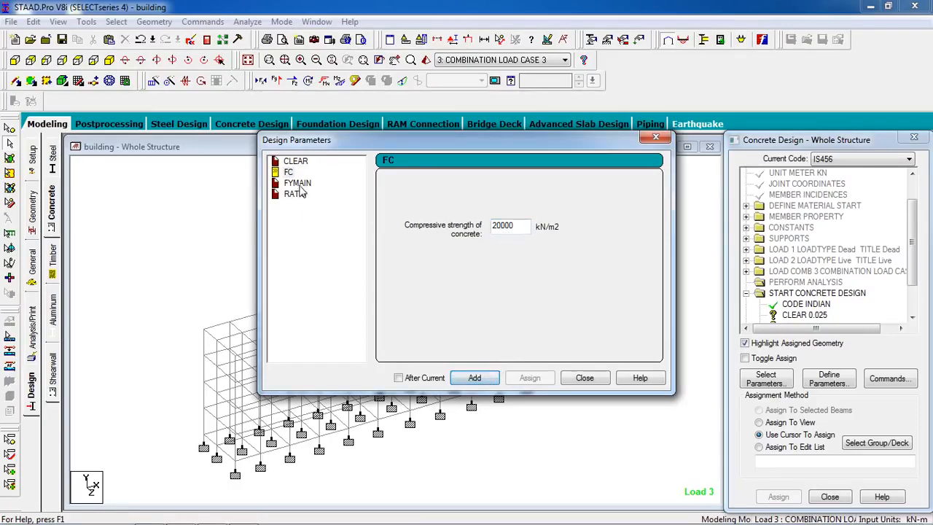
pyautogui.click(297, 183)
pyautogui.doubleClick(519, 228)
pyautogui.write('415000')
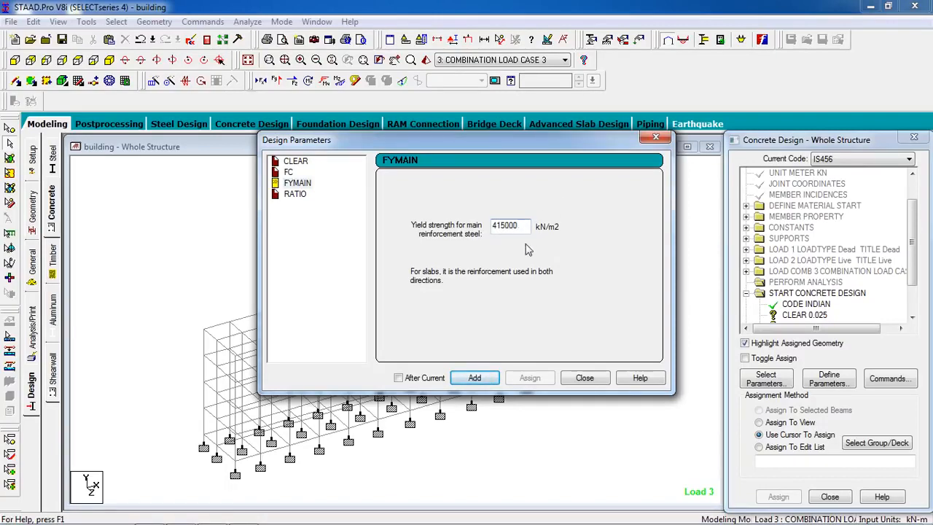
pyautogui.click(477, 378)
# Add two RATIO parameters limiting longitudinal reinforcement to 1.5 and 2 percent, and finish defining parameters.
pyautogui.click(297, 194)
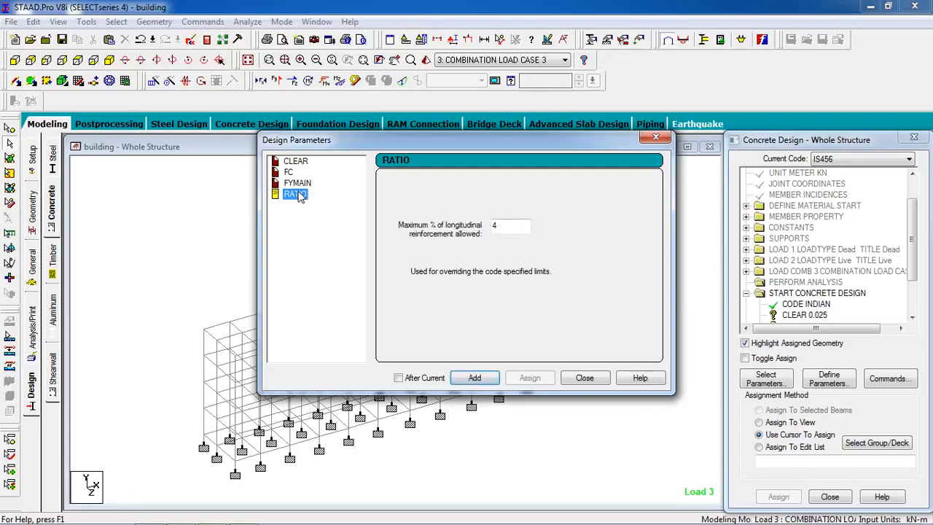
pyautogui.doubleClick(497, 226)
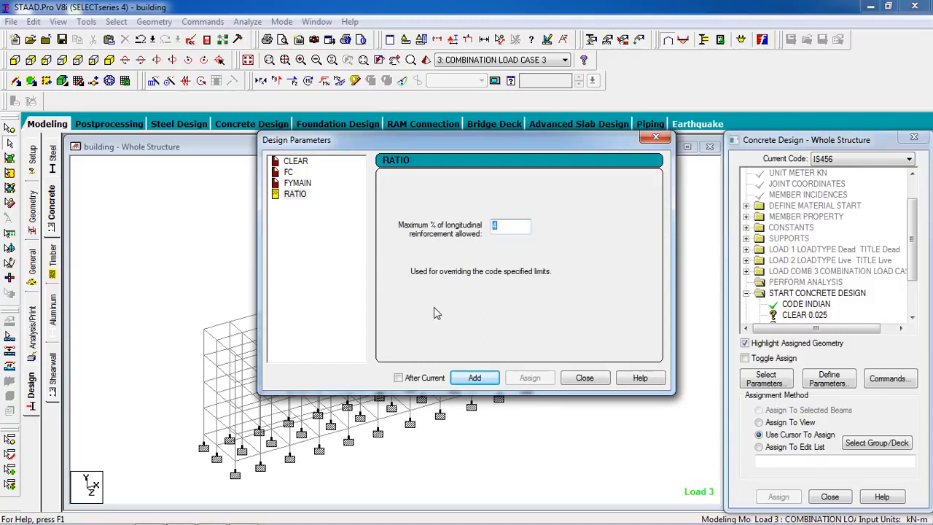
pyautogui.write('1.5')
pyautogui.click(470, 379)
pyautogui.doubleClick(512, 232)
pyautogui.write('2')
pyautogui.click(469, 379)
pyautogui.click(571, 381)
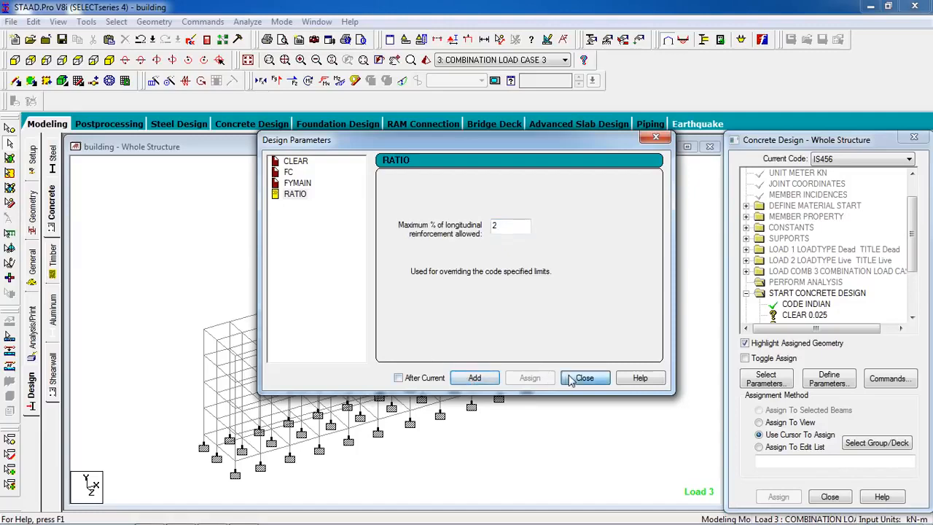
# Pick the CLEAR 0.025 parameter and select all beams parallel to X and Z.
pyautogui.click(913, 299)
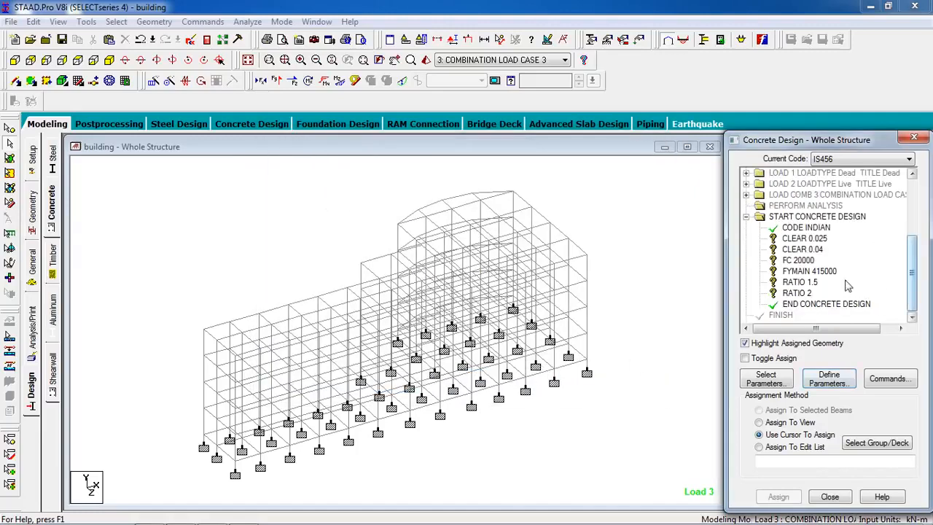
pyautogui.click(817, 240)
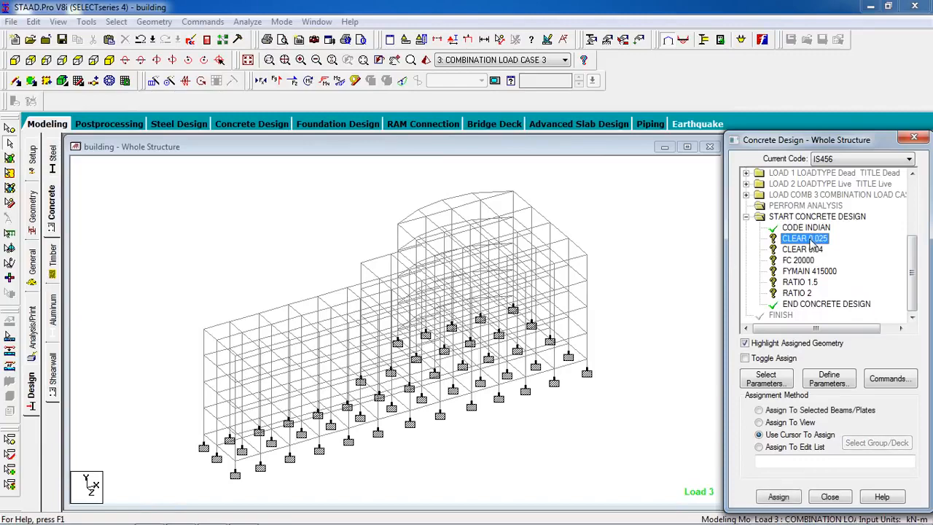
pyautogui.click(680, 257)
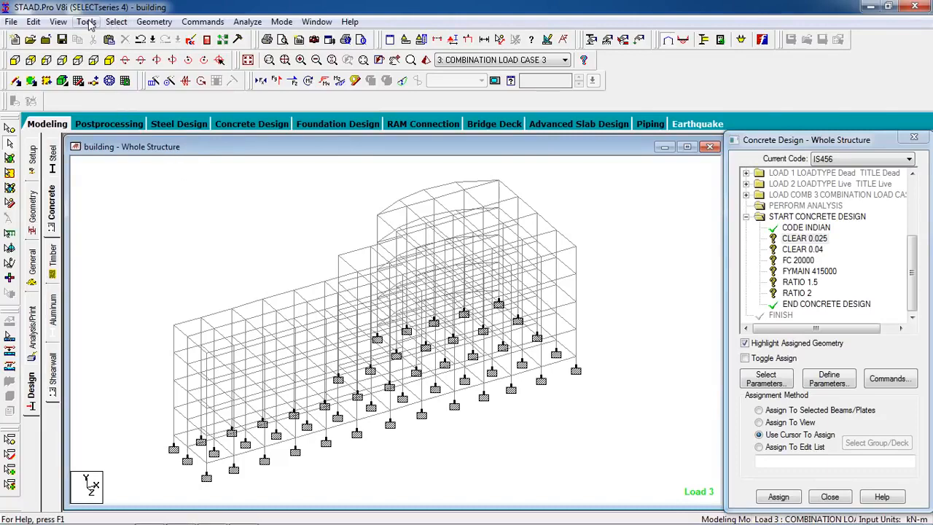
pyautogui.click(116, 21)
pyautogui.moveTo(233, 267)
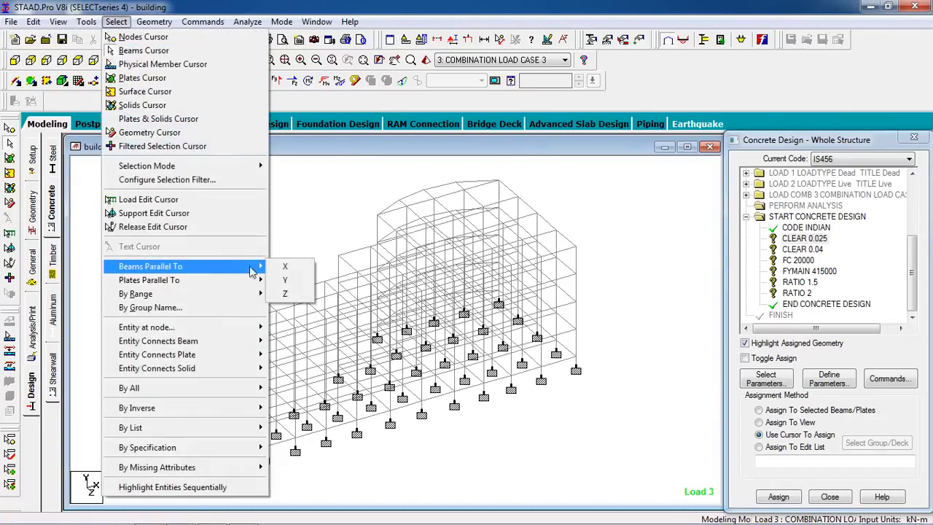
pyautogui.click(283, 268)
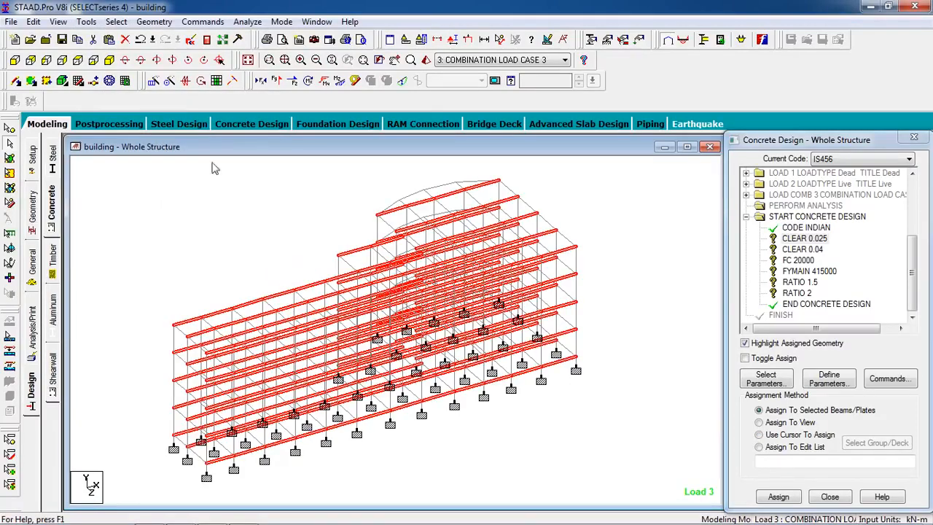
pyautogui.click(116, 21)
pyautogui.moveTo(222, 268)
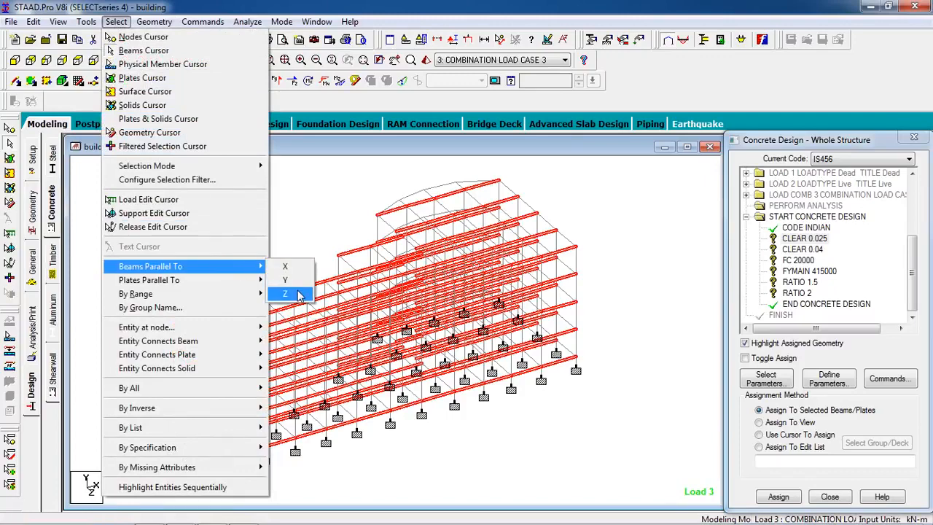
pyautogui.click(295, 293)
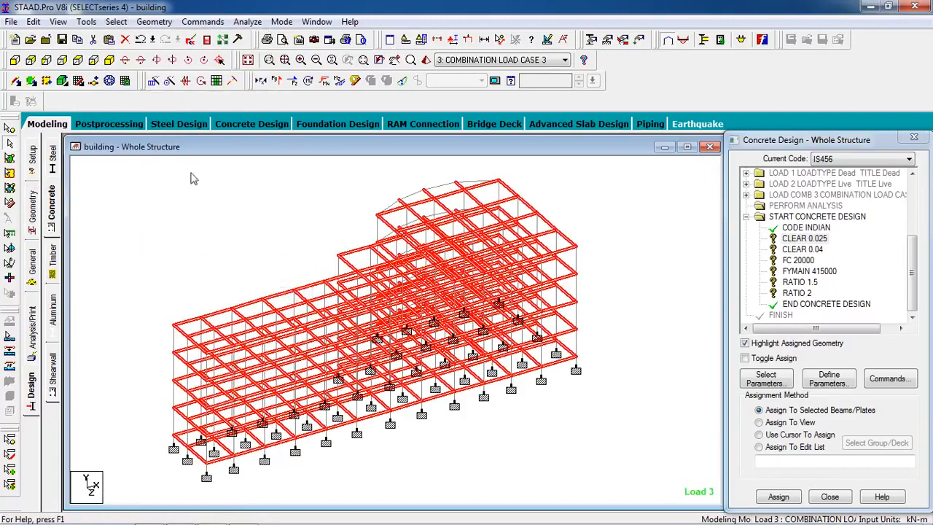
# Add the beams along the building's curved edge to the selection and assign CLEAR 0.025 to all selected beams.
pyautogui.click(77, 61)
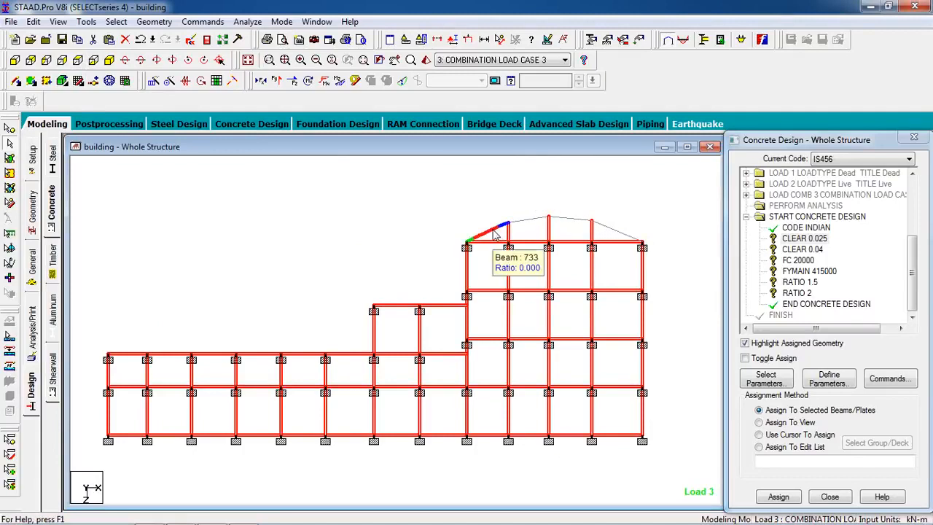
pyautogui.keyDown('ctrl'); pyautogui.click(494, 233); pyautogui.keyUp('ctrl')
pyautogui.keyDown('ctrl'); pyautogui.click(527, 224); pyautogui.keyUp('ctrl')
pyautogui.keyDown('ctrl'); pyautogui.click(581, 221); pyautogui.keyUp('ctrl')
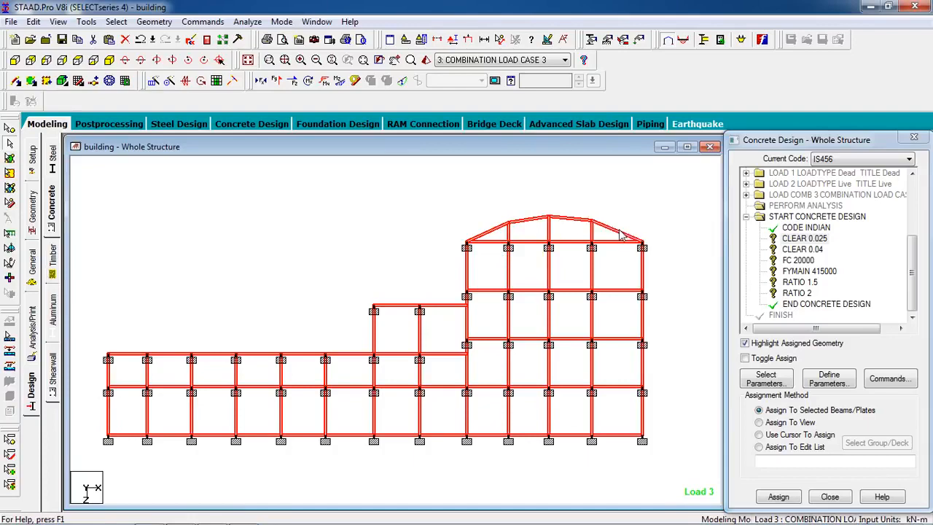
pyautogui.click(110, 59)
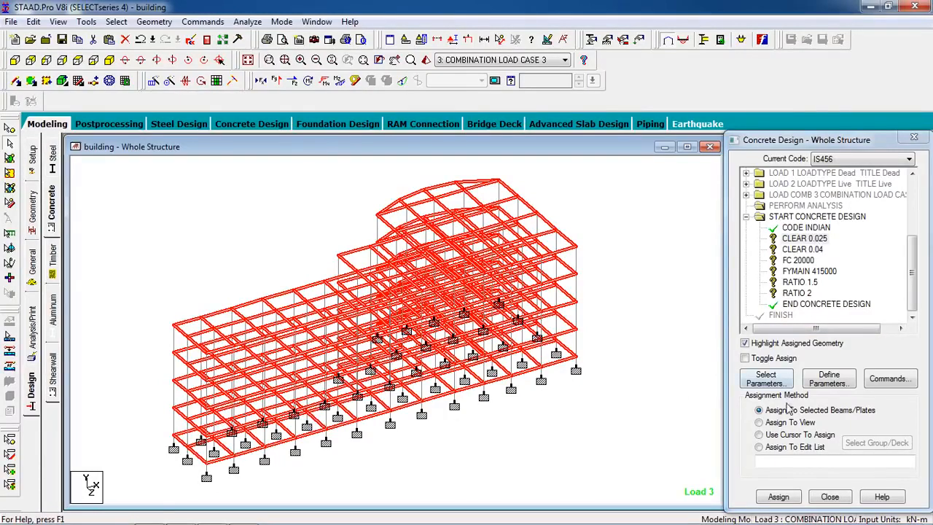
pyautogui.click(777, 494)
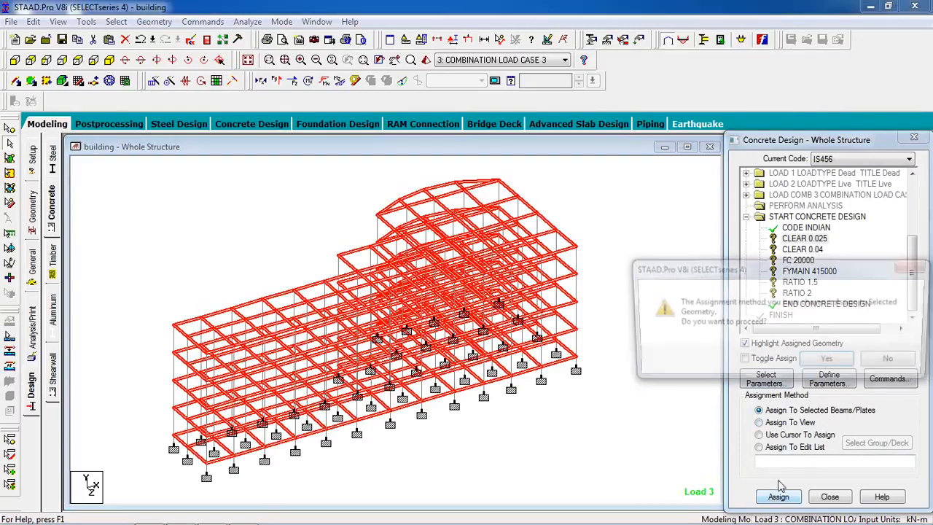
pyautogui.click(826, 359)
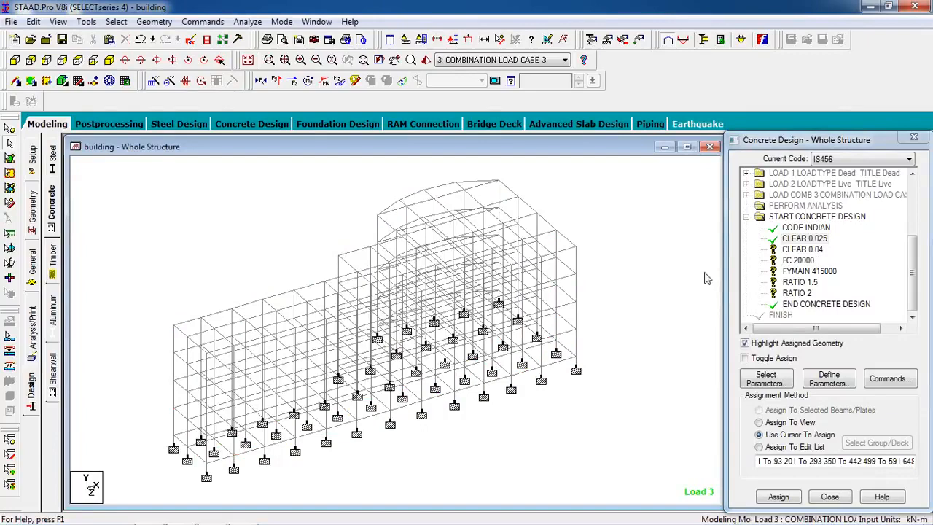
# Select all columns parallel to Y and assign the CLEAR 0.04 parameter to them.
pyautogui.click(800, 250)
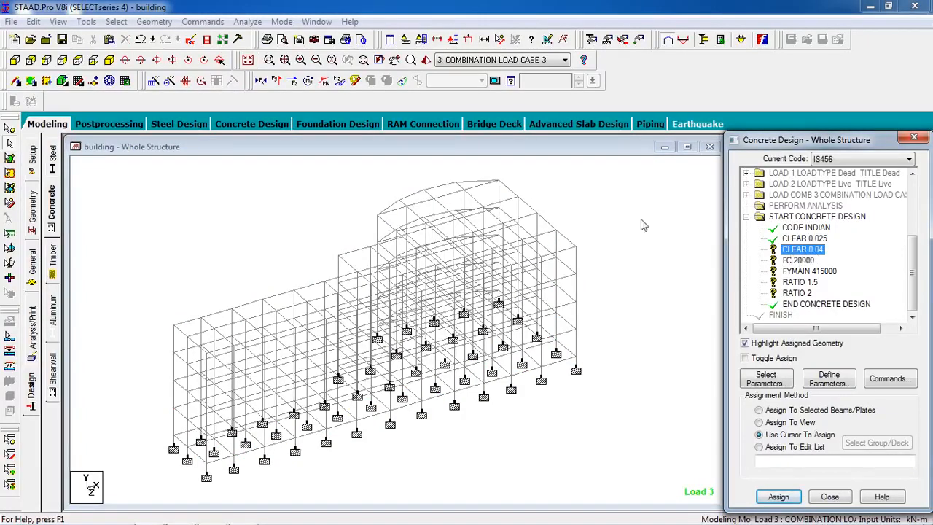
pyautogui.click(115, 22)
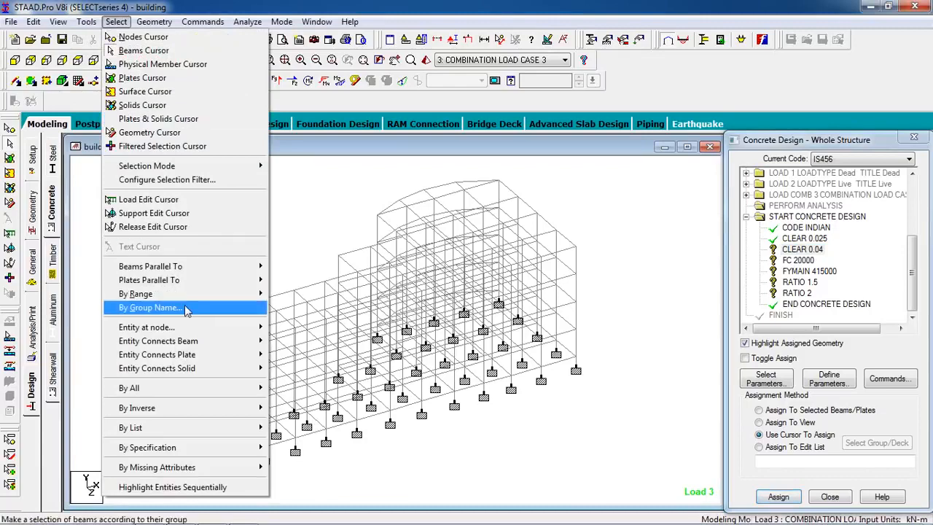
pyautogui.moveTo(212, 268)
pyautogui.click(293, 280)
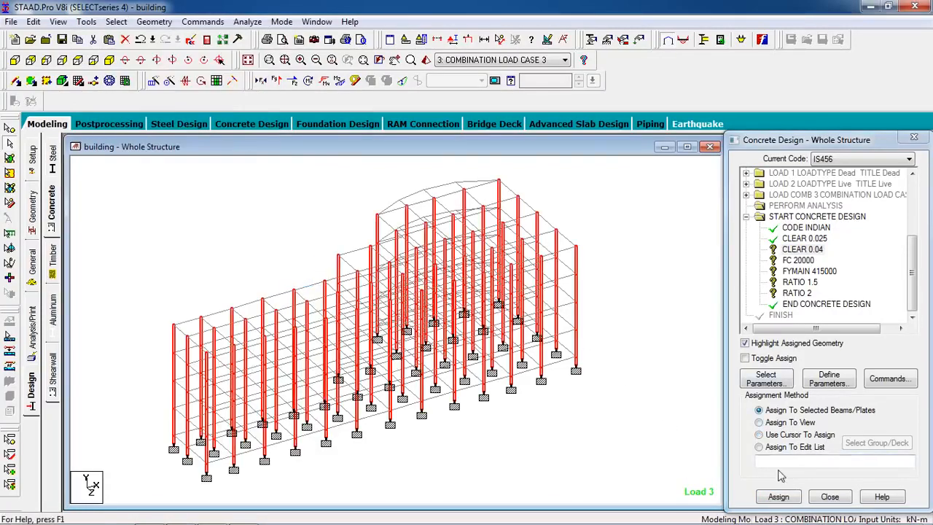
pyautogui.click(777, 496)
pyautogui.click(831, 361)
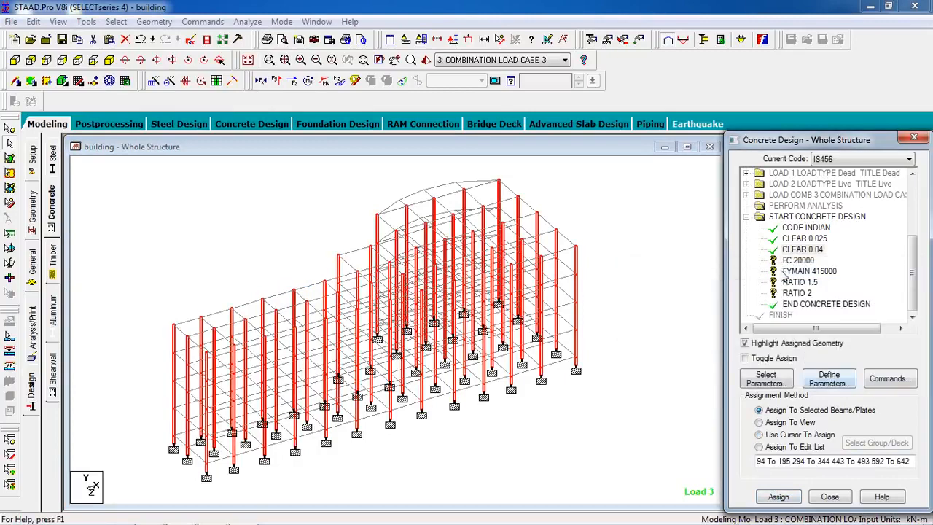
# Assign the FC 20000 concrete strength parameter to every member in the view.
pyautogui.click(793, 261)
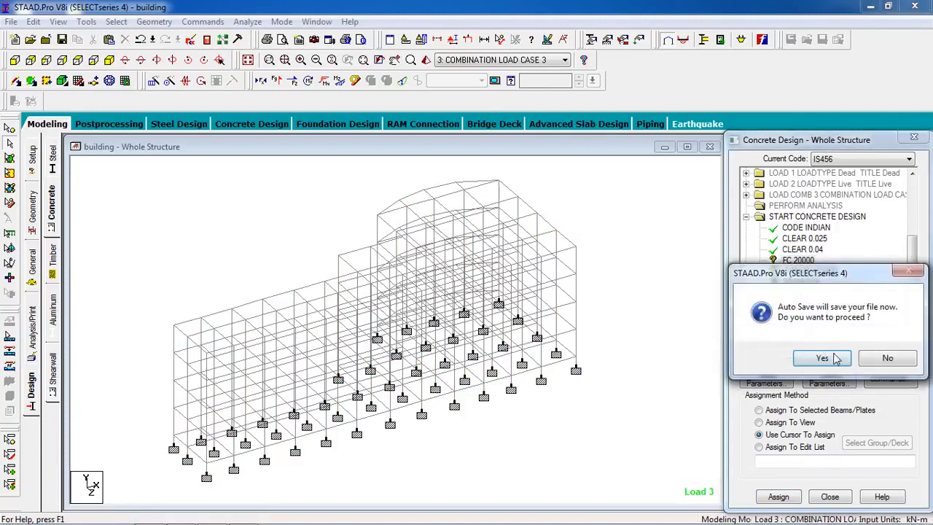
pyautogui.click(823, 357)
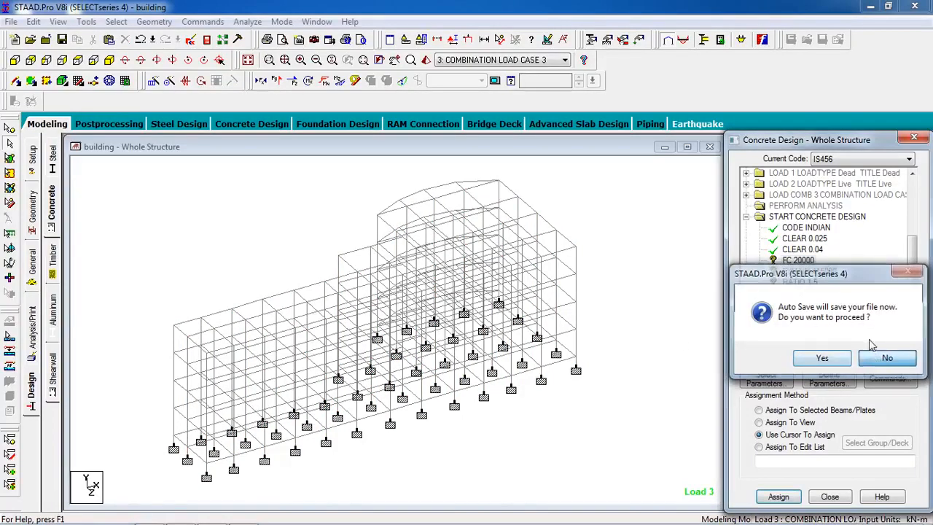
pyautogui.click(785, 424)
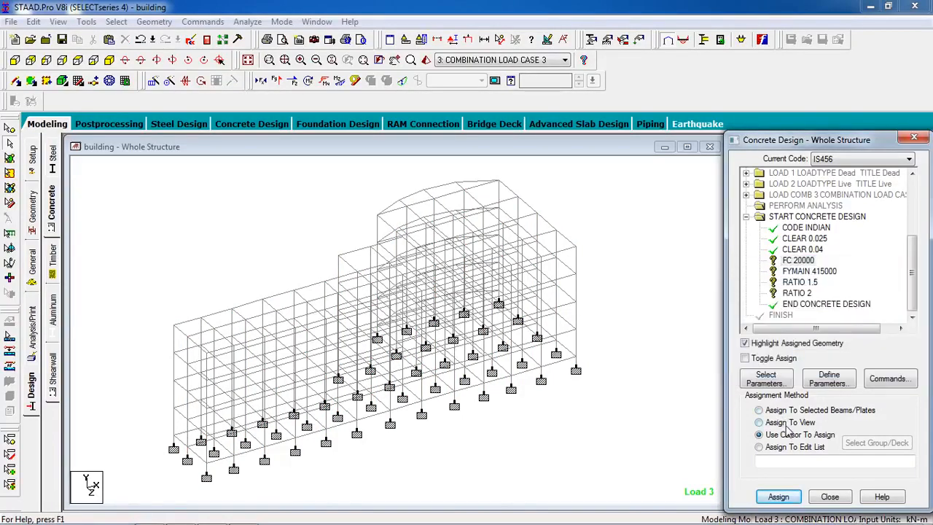
pyautogui.click(777, 496)
pyautogui.click(827, 357)
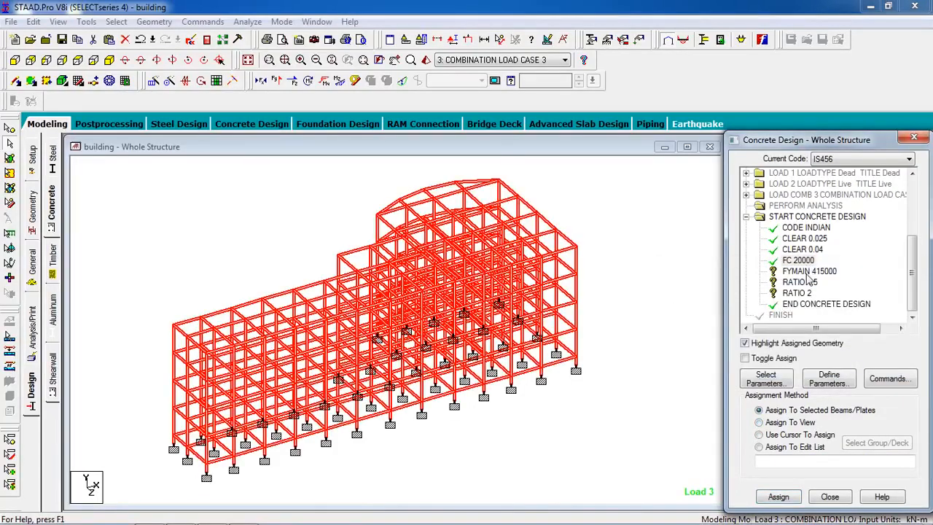
# Assign the FYMAIN 415000 steel yield strength parameter to every member in the view.
pyautogui.click(809, 271)
pyautogui.click(784, 423)
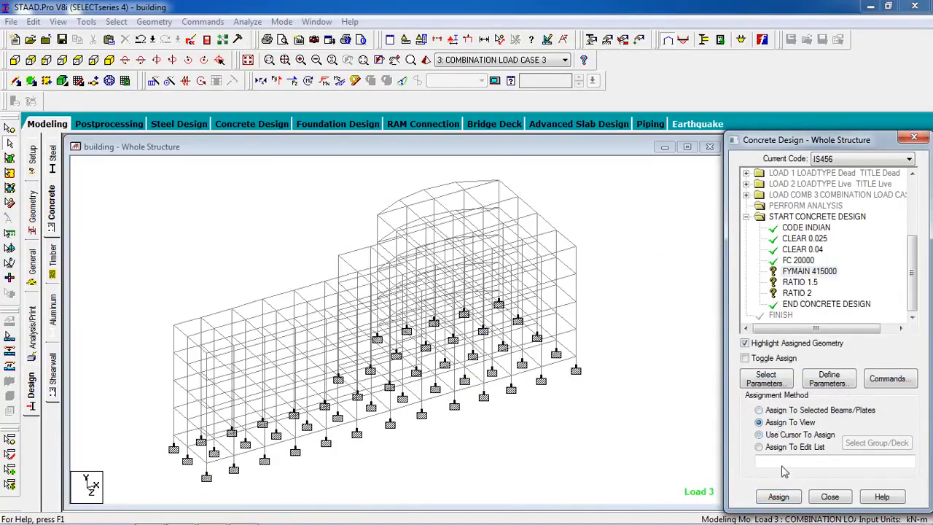
pyautogui.click(779, 496)
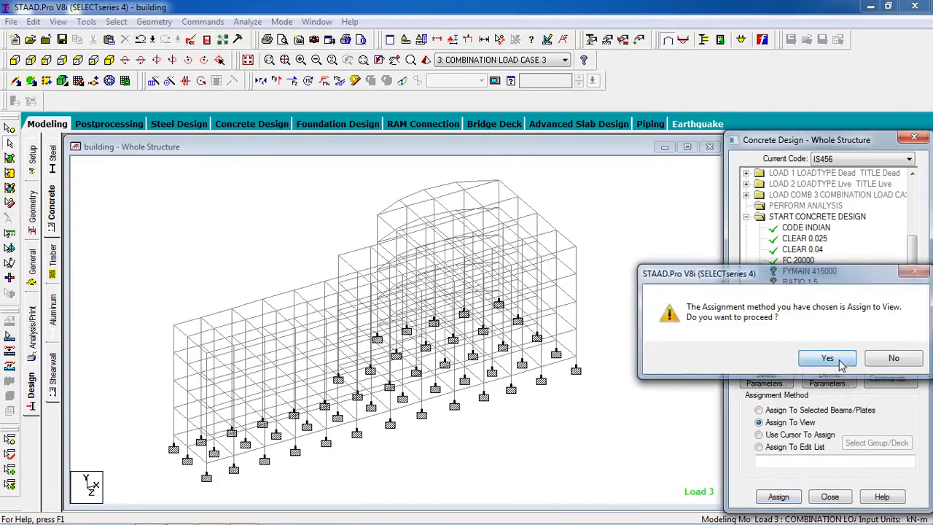
pyautogui.click(826, 356)
# Pick the RATIO 1.5 parameter and select all beams parallel to X and Z.
pyautogui.click(792, 283)
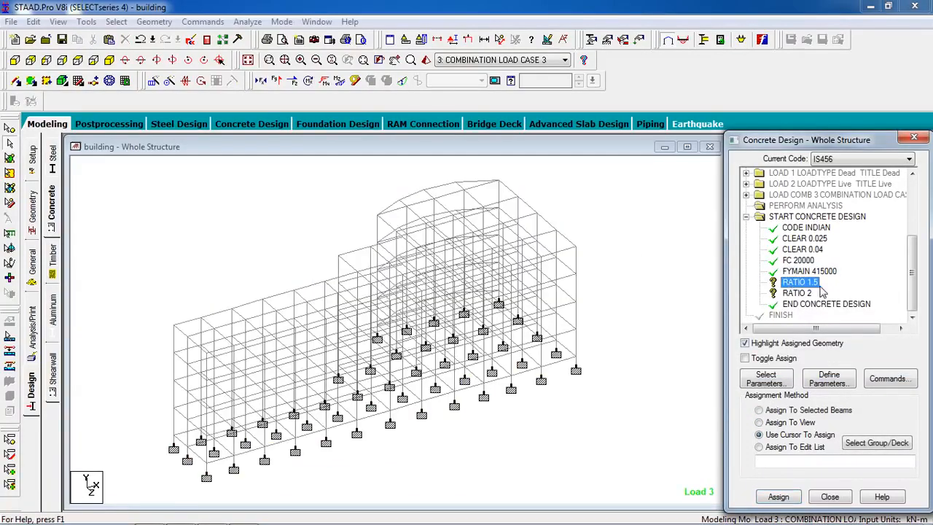
pyautogui.click(86, 21)
pyautogui.click(243, 241)
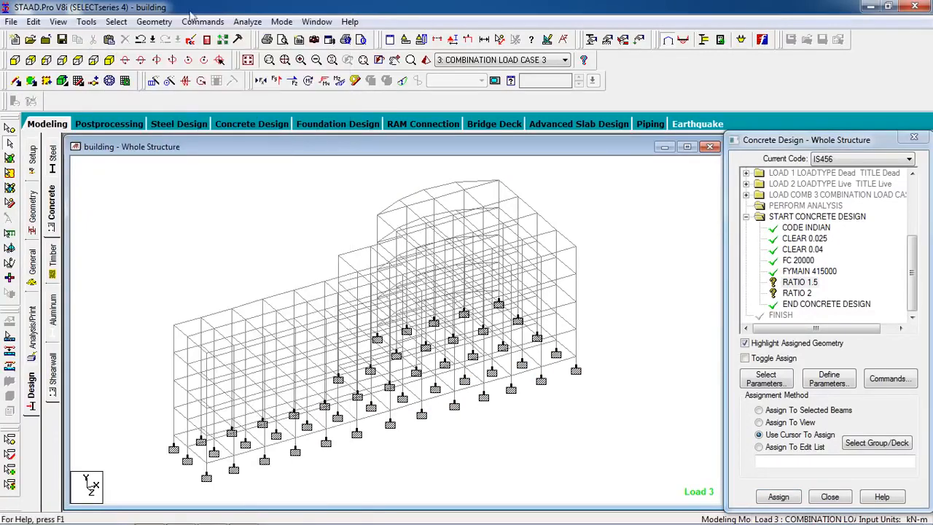
pyautogui.click(115, 21)
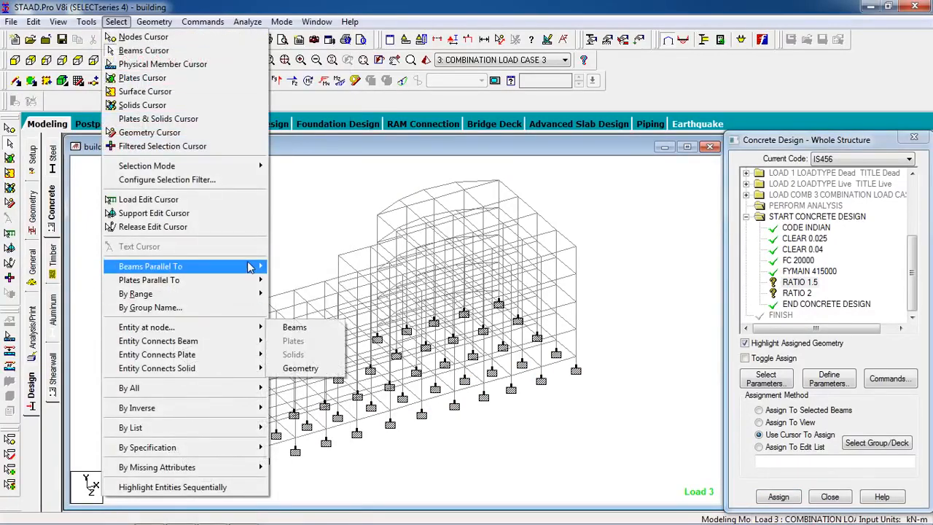
pyautogui.click(276, 267)
pyautogui.click(116, 21)
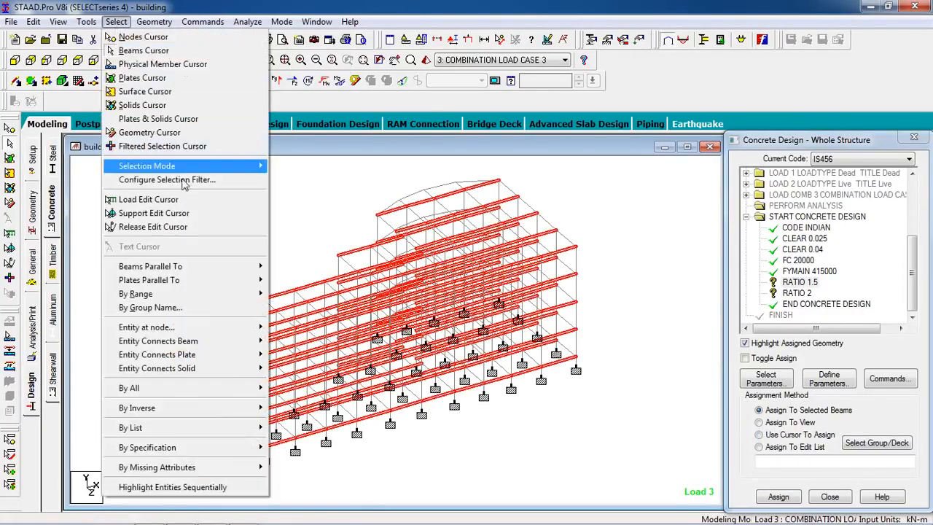
pyautogui.moveTo(213, 270)
pyautogui.click(286, 295)
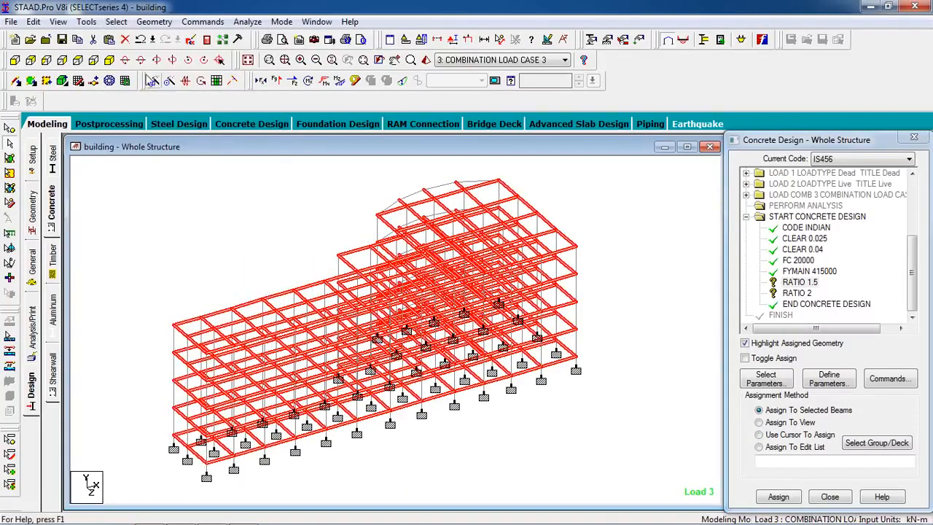
# Add the beams along the building's curved edge to the selection and assign RATIO 1.5 to all selected beams.
pyautogui.click(77, 59)
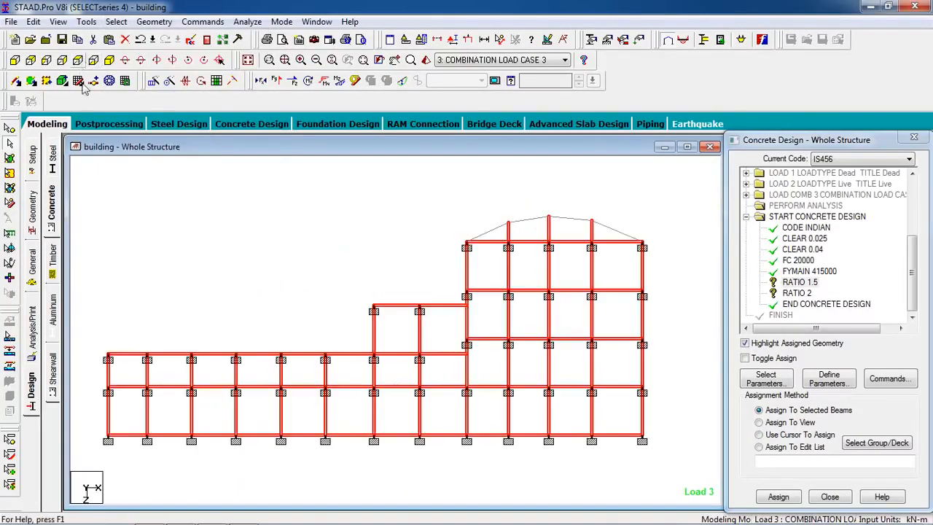
pyautogui.keyDown('ctrl'); pyautogui.click(490, 230); pyautogui.keyUp('ctrl')
pyautogui.keyDown('ctrl'); pyautogui.click(521, 220); pyautogui.keyUp('ctrl')
pyautogui.keyDown('ctrl'); pyautogui.click(574, 219); pyautogui.keyUp('ctrl')
pyautogui.keyDown('ctrl'); pyautogui.click(620, 231); pyautogui.keyUp('ctrl')
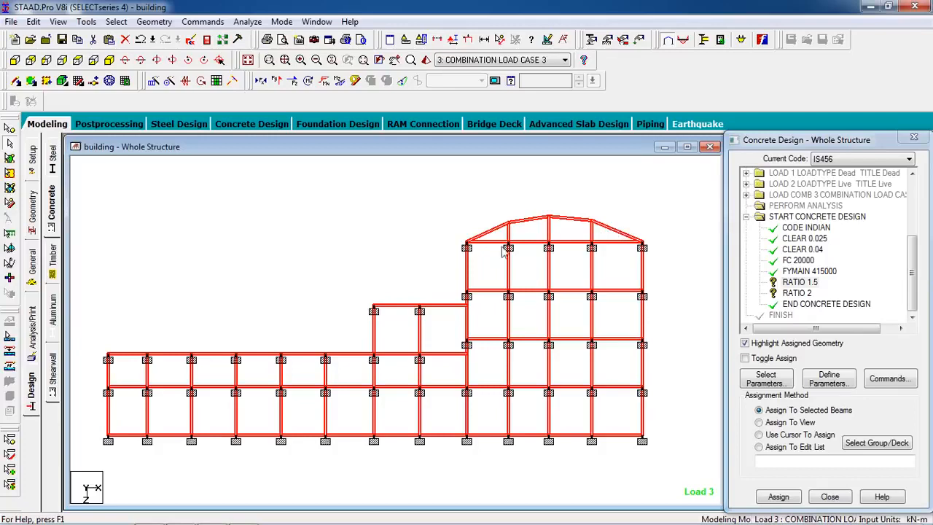
pyautogui.click(109, 59)
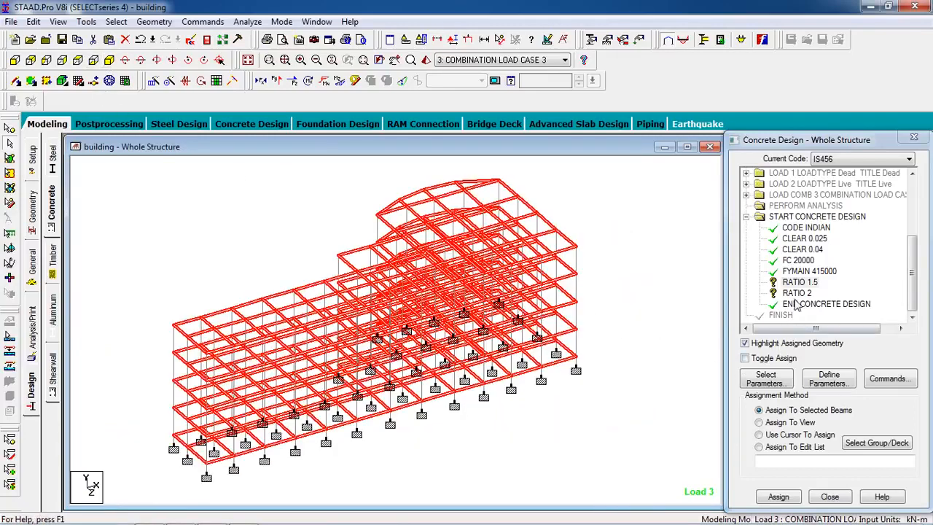
pyautogui.click(780, 497)
pyautogui.click(826, 358)
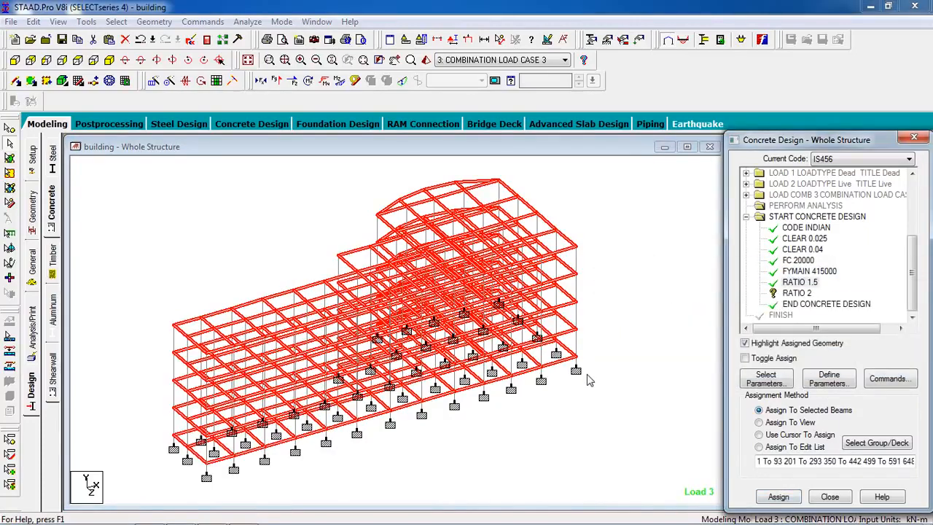
# Select all columns parallel to Y and assign the RATIO 2 parameter to them.
pyautogui.click(798, 293)
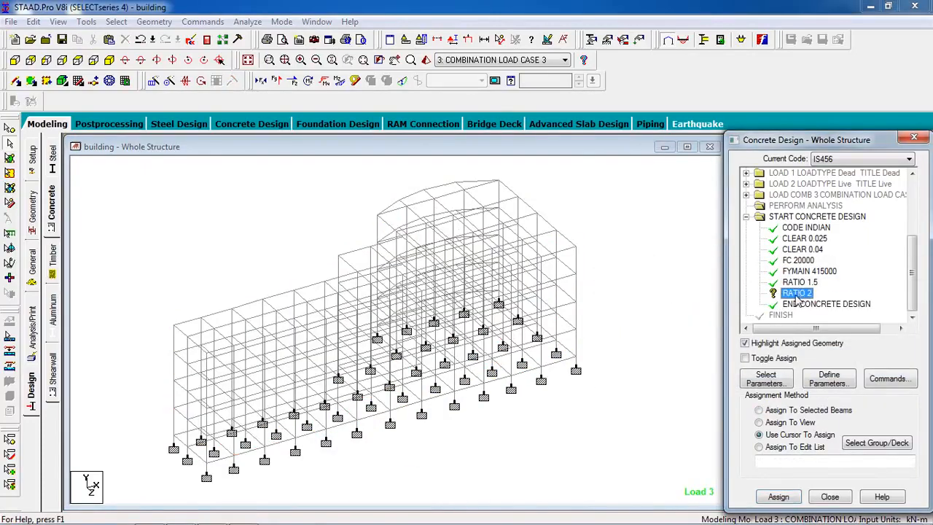
pyautogui.click(627, 344)
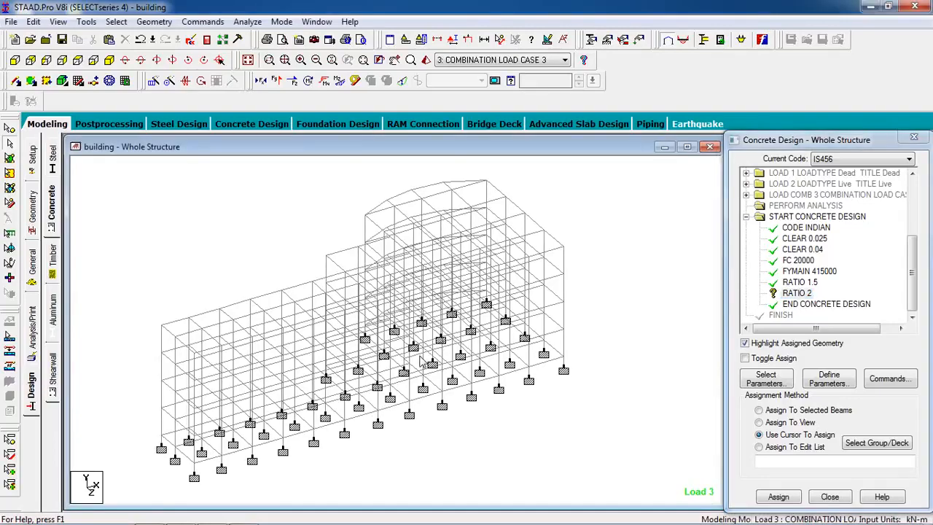
pyautogui.click(116, 21)
pyautogui.moveTo(230, 272)
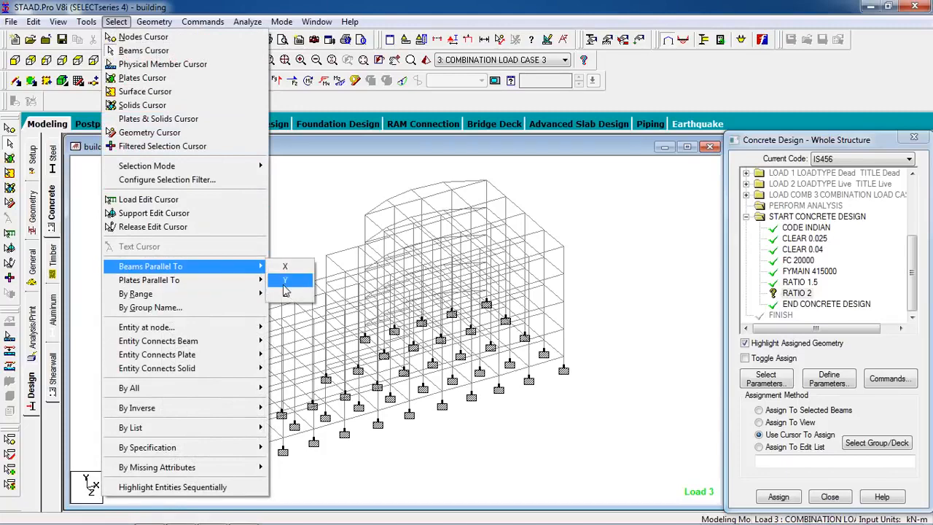
pyautogui.click(286, 279)
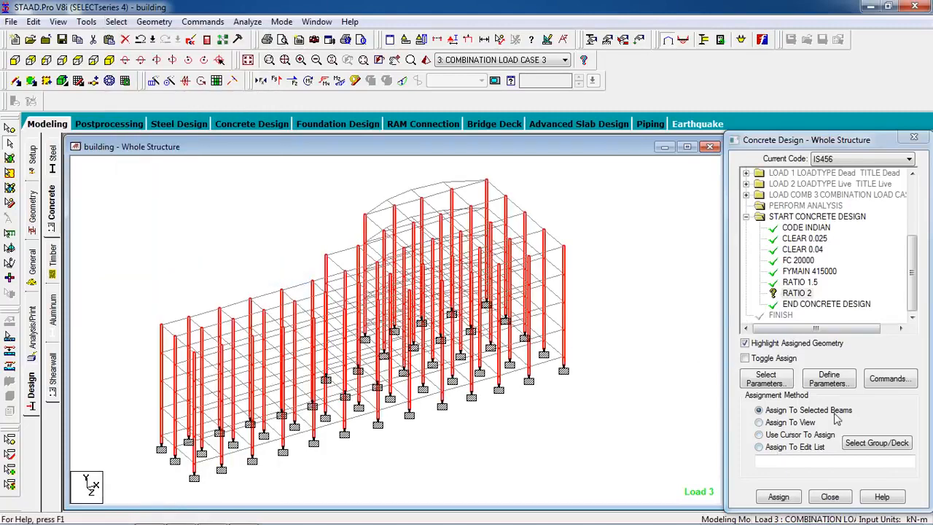
pyautogui.click(779, 497)
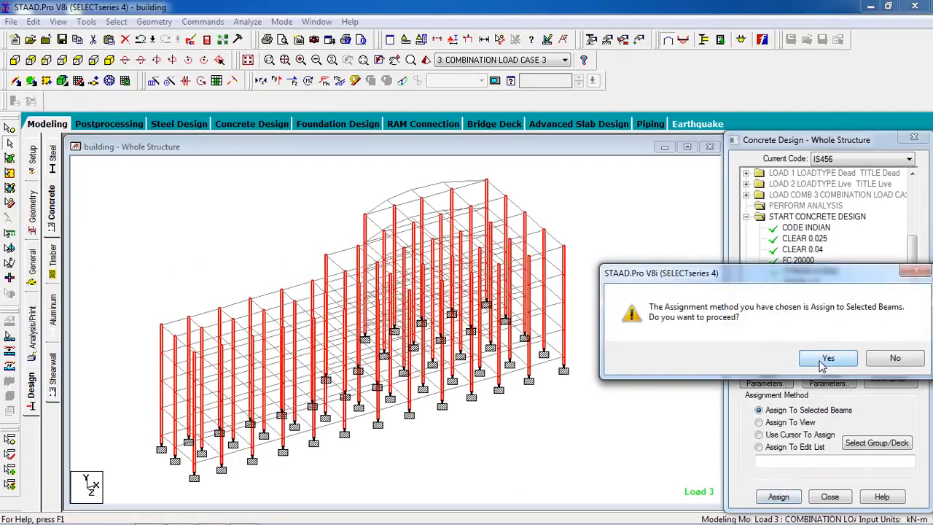
pyautogui.click(824, 358)
pyautogui.click(520, 445)
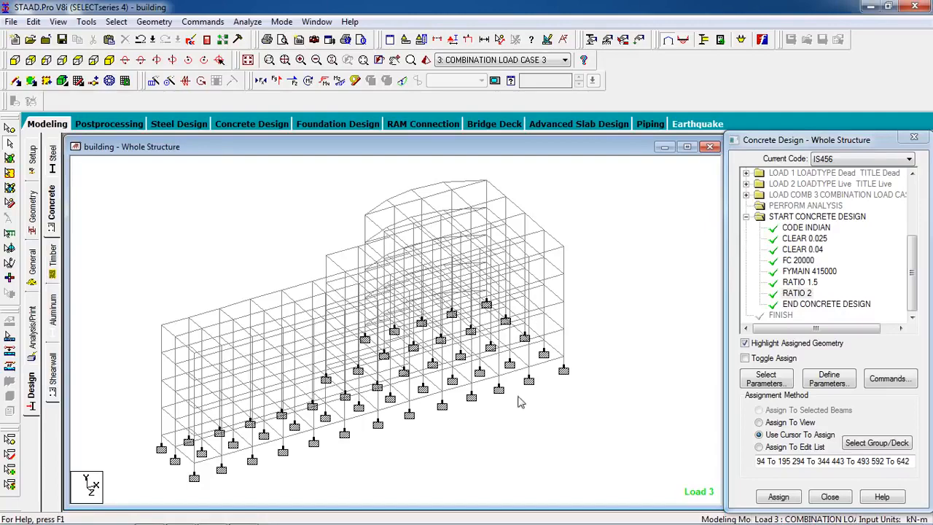
# Add the DESIGN BEAM and DESIGN COLUMN commands to the concrete design and finish adding commands.
pyautogui.click(903, 379)
pyautogui.click(589, 223)
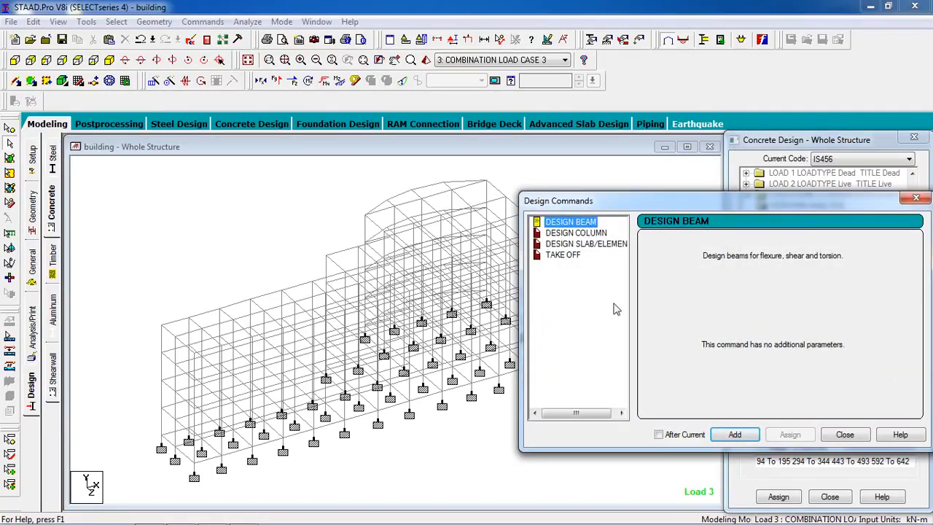
pyautogui.click(723, 436)
pyautogui.click(577, 233)
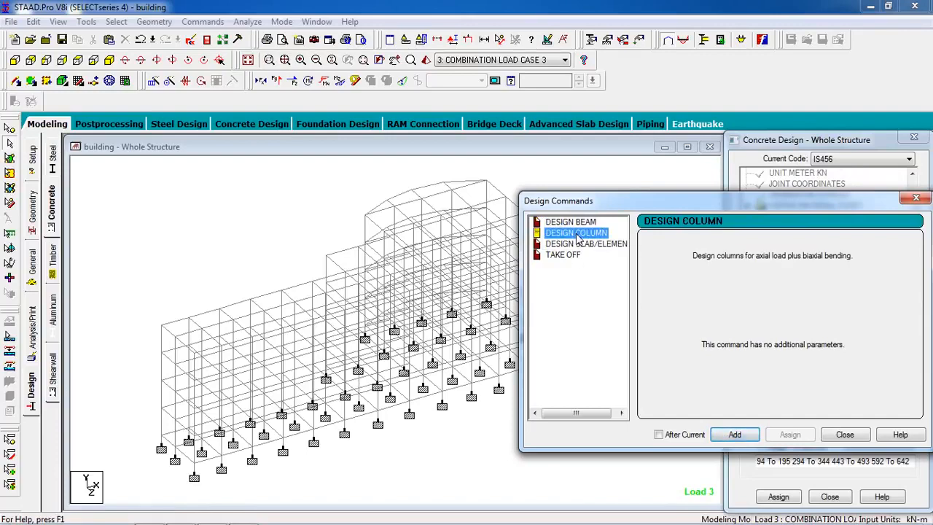
pyautogui.click(735, 434)
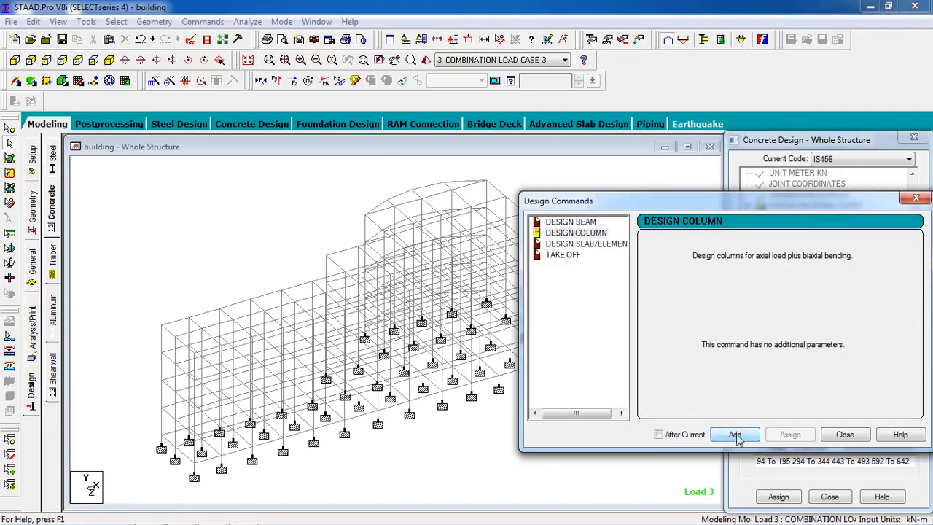
pyautogui.click(845, 435)
pyautogui.scroll(-5, 925, 295)
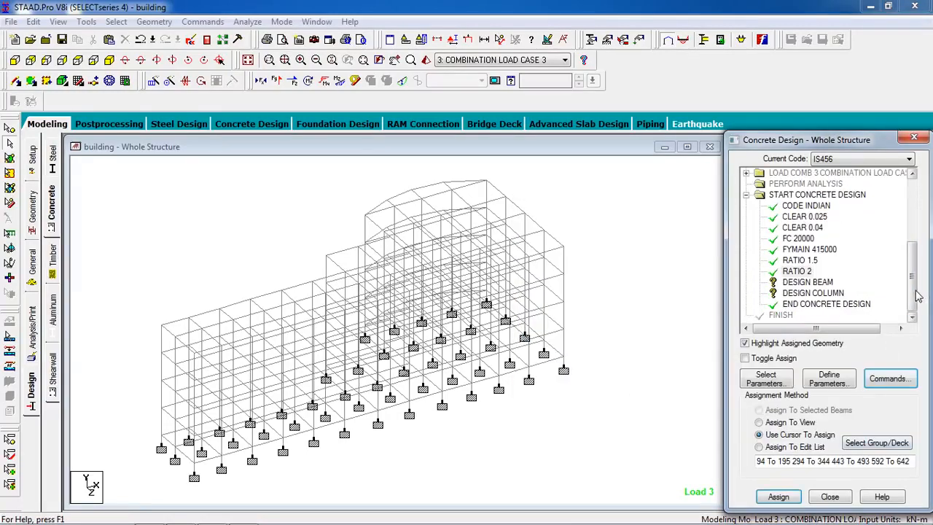
# Pick the DESIGN BEAM command and select all beams parallel to X and Z.
pyautogui.click(820, 284)
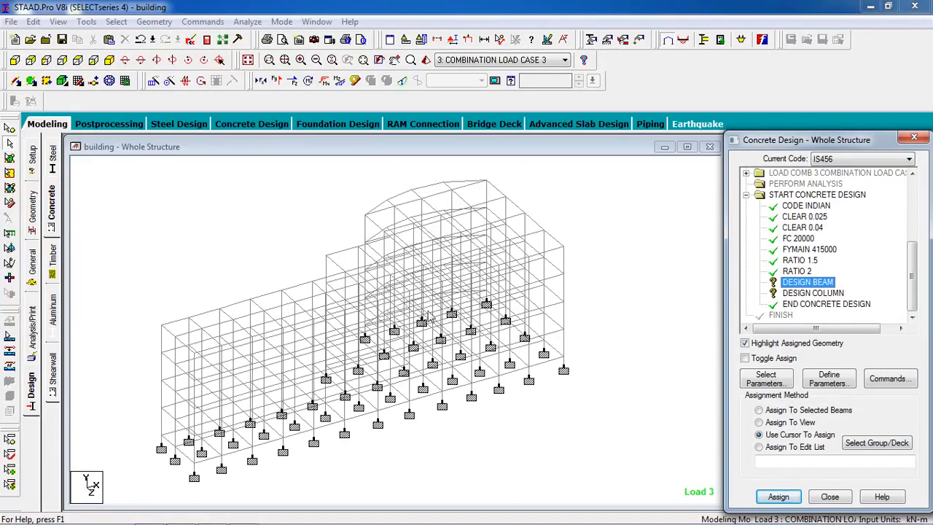
pyautogui.click(116, 21)
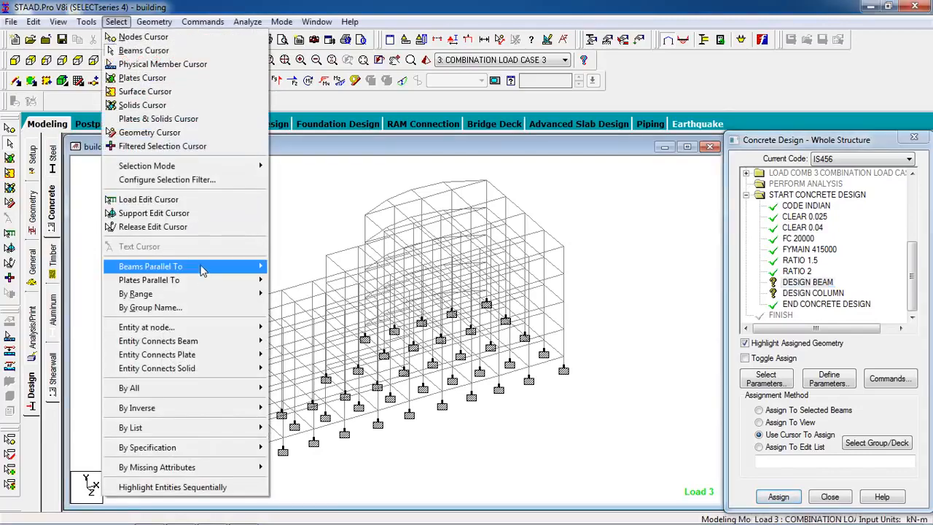
pyautogui.moveTo(240, 266)
pyautogui.click(281, 268)
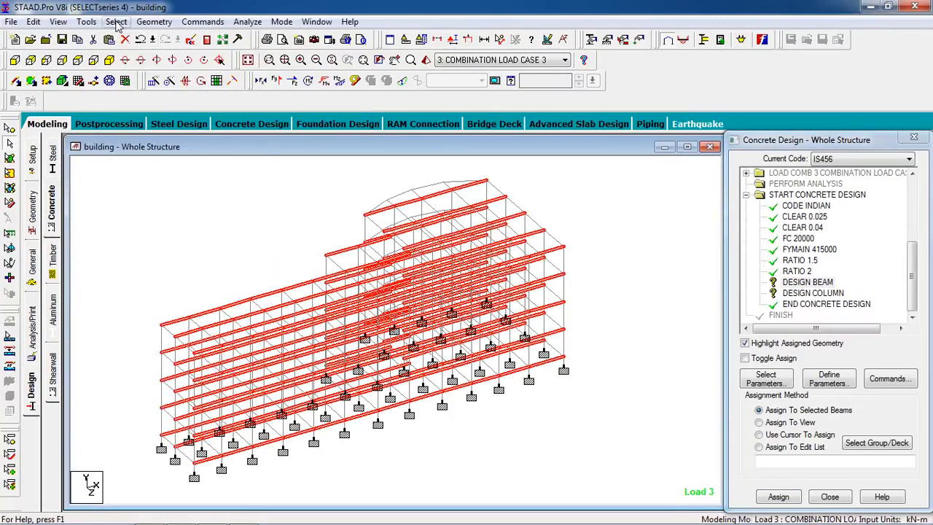
pyautogui.click(117, 21)
pyautogui.moveTo(211, 267)
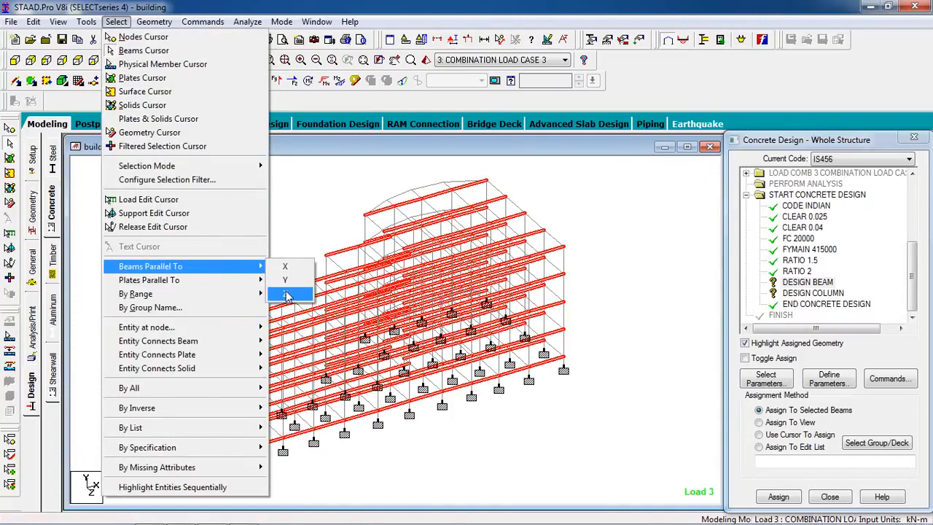
pyautogui.click(285, 294)
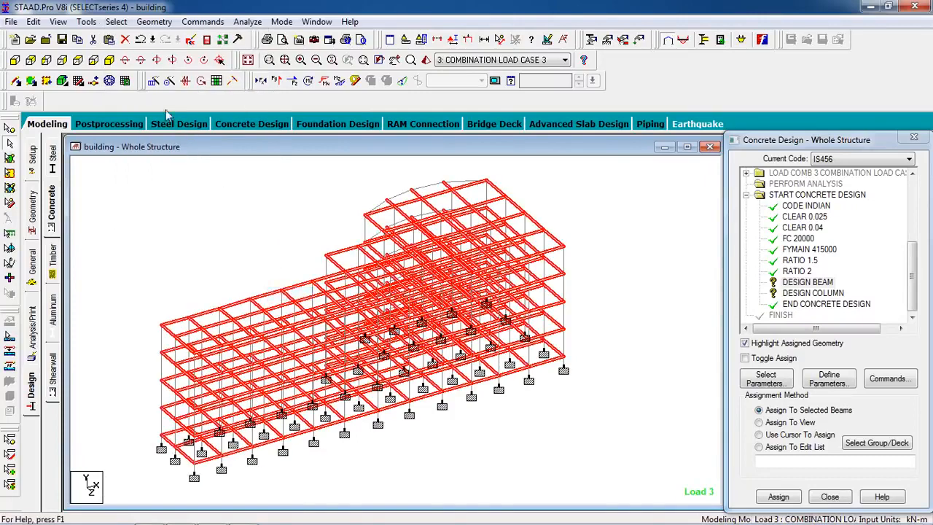
# Add the beams along the building's curved edge to the selection and assign DESIGN BEAM to all selected beams.
pyautogui.click(81, 61)
pyautogui.keyDown('ctrl'); pyautogui.click(481, 232); pyautogui.keyUp('ctrl')
pyautogui.keyDown('ctrl'); pyautogui.click(510, 222); pyautogui.keyUp('ctrl')
pyautogui.keyDown('ctrl'); pyautogui.click(554, 219); pyautogui.keyUp('ctrl')
pyautogui.keyDown('ctrl'); pyautogui.click(598, 229); pyautogui.keyUp('ctrl')
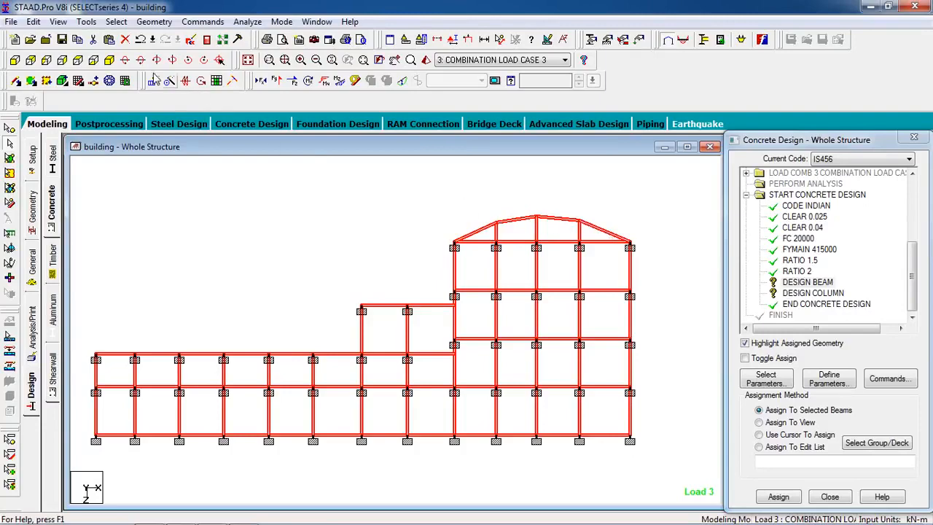
pyautogui.click(108, 61)
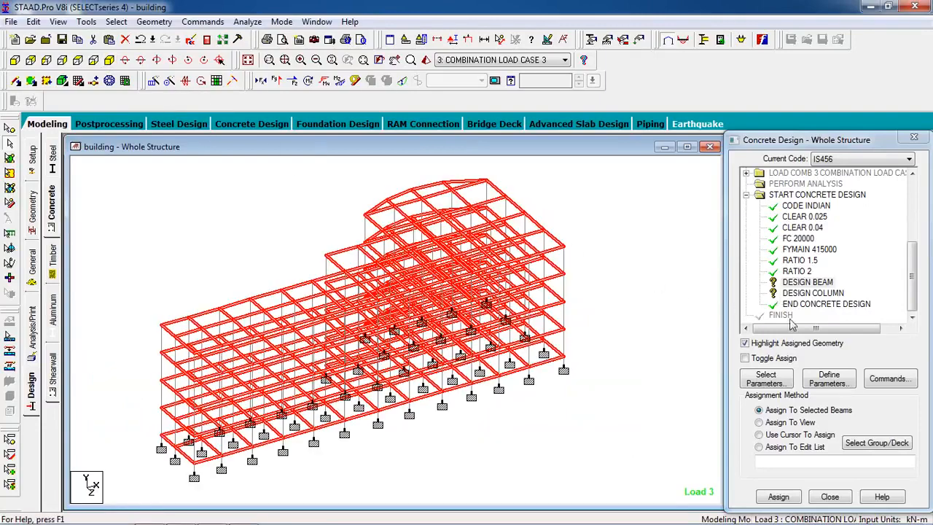
pyautogui.click(778, 497)
pyautogui.click(831, 359)
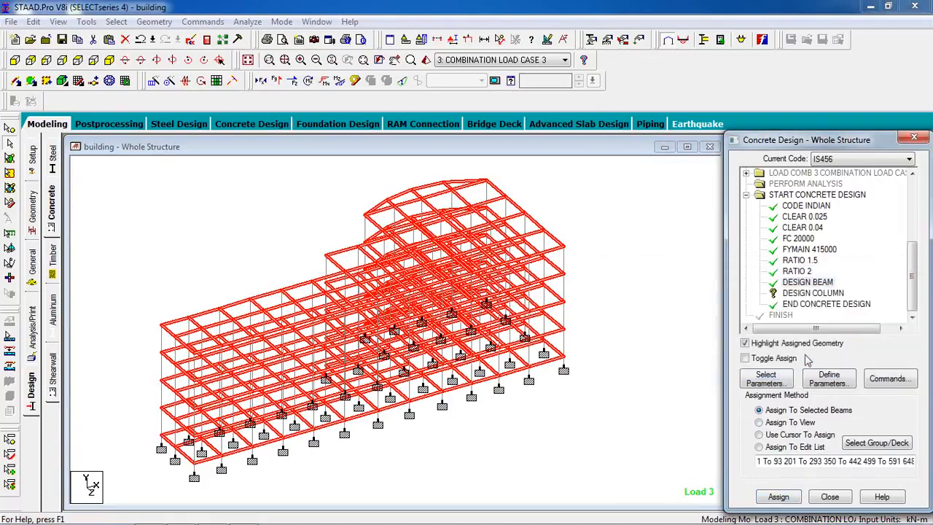
# Select all columns parallel to Y, assign the DESIGN COLUMN command to them and clear the selection.
pyautogui.click(811, 293)
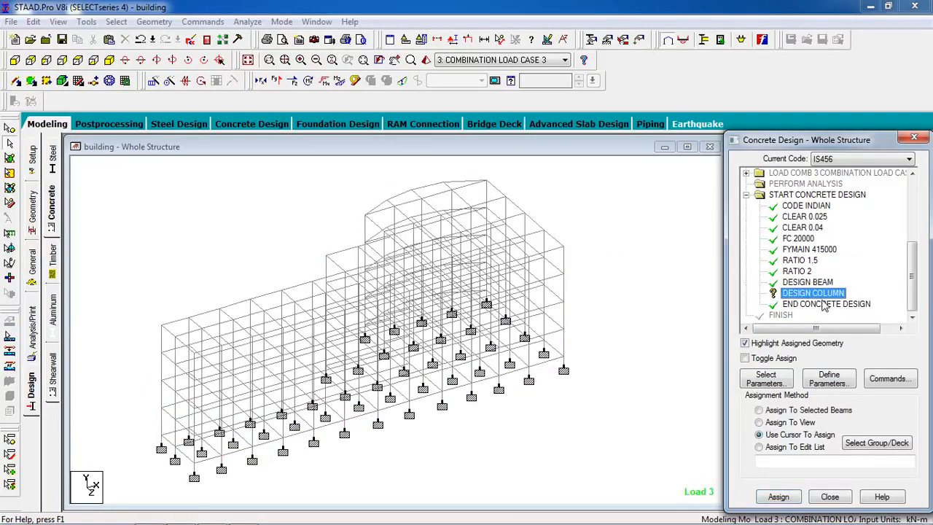
pyautogui.click(116, 21)
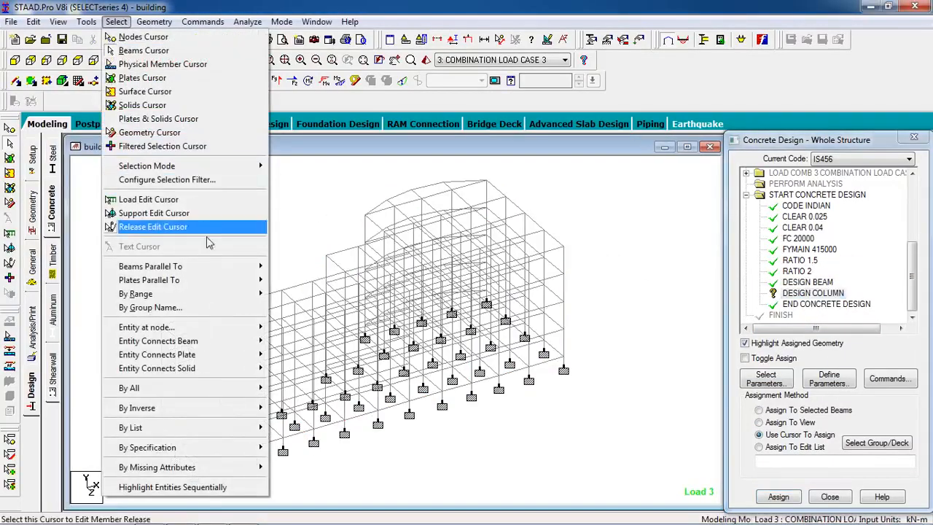
pyautogui.moveTo(215, 273)
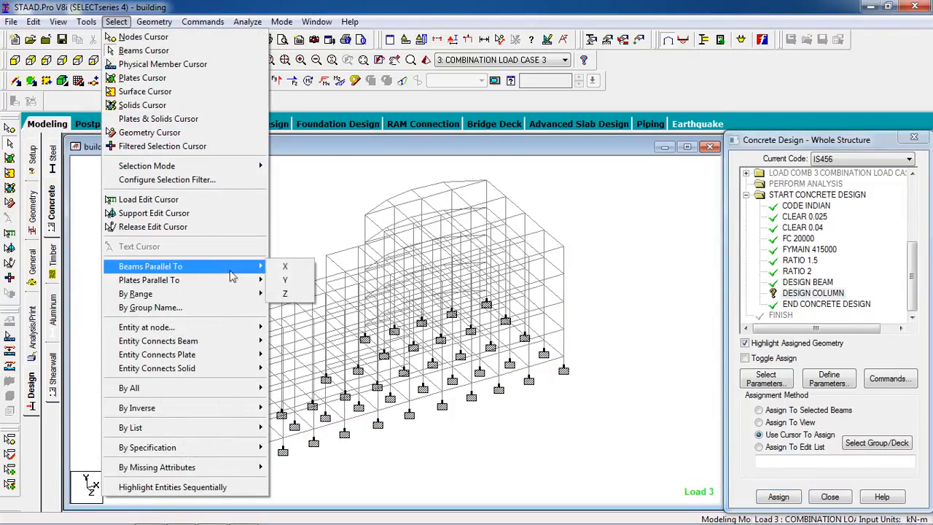
pyautogui.click(285, 280)
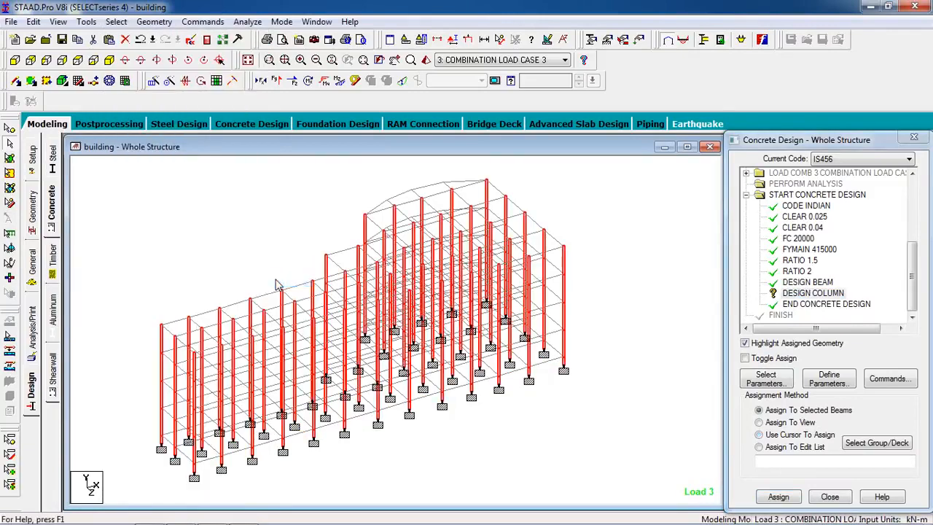
pyautogui.click(778, 497)
pyautogui.click(769, 358)
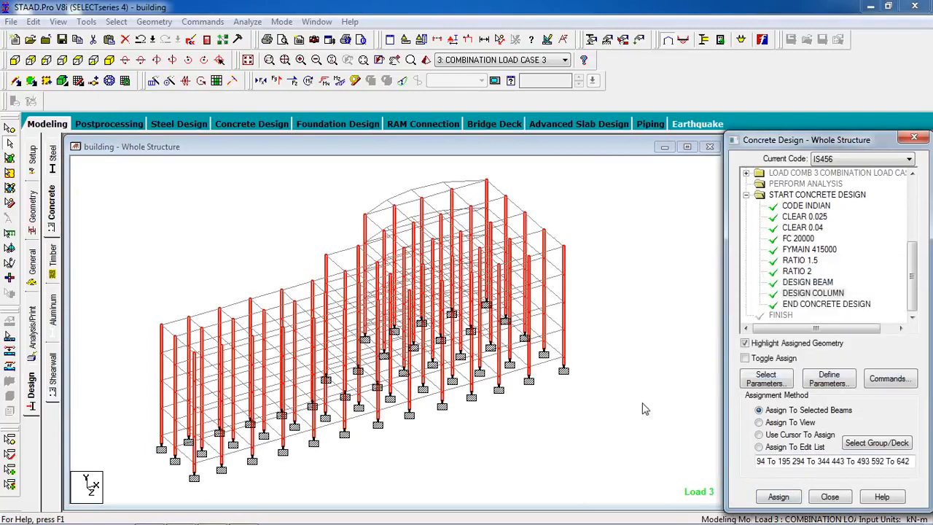
pyautogui.click(633, 411)
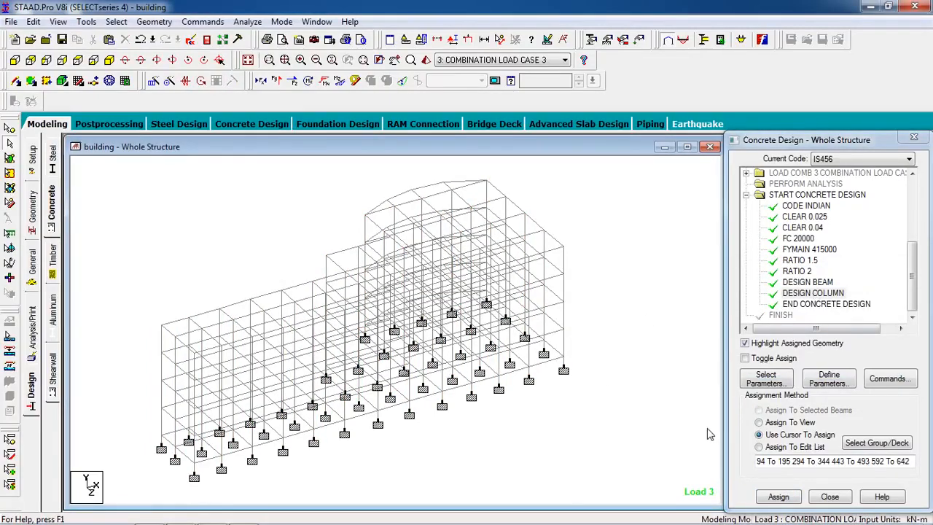
# Add a Perform Analysis command with the No Print option after the concrete design commands.
pyautogui.click(204, 22)
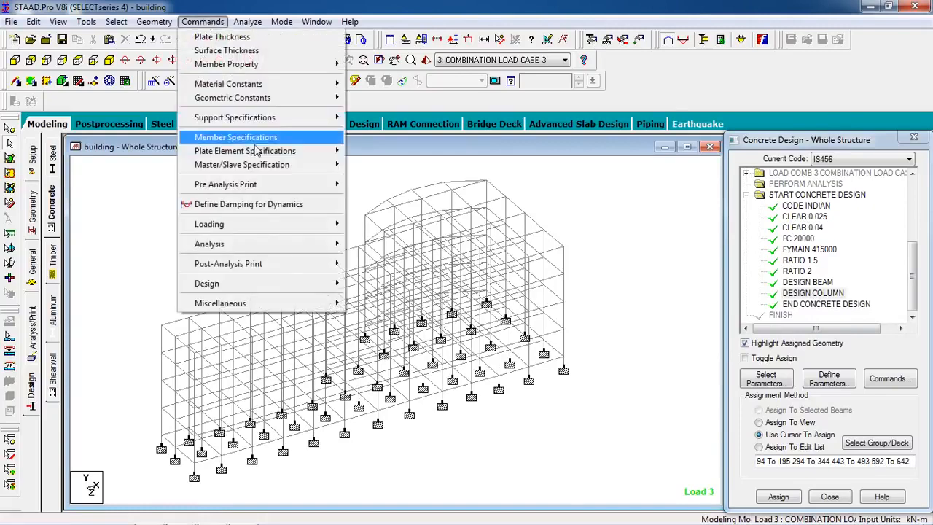
pyautogui.moveTo(266, 250)
pyautogui.click(386, 245)
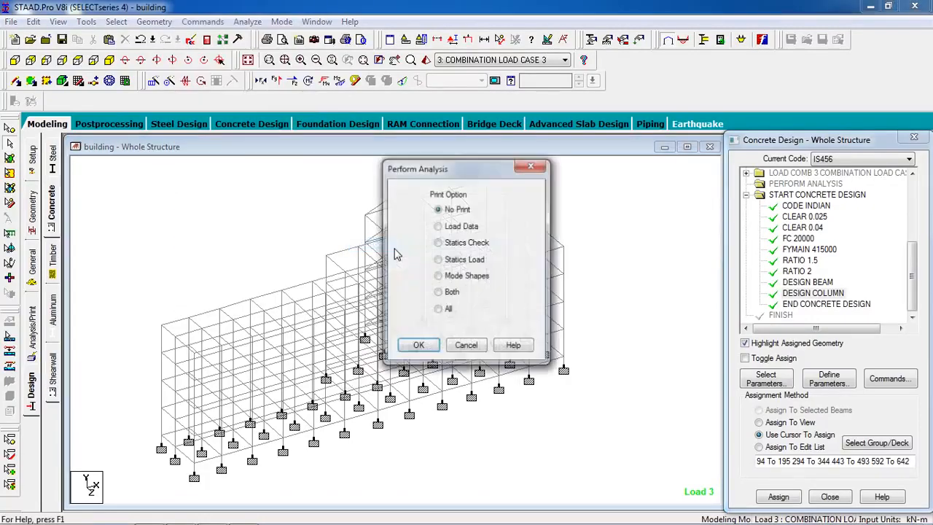
pyautogui.click(418, 346)
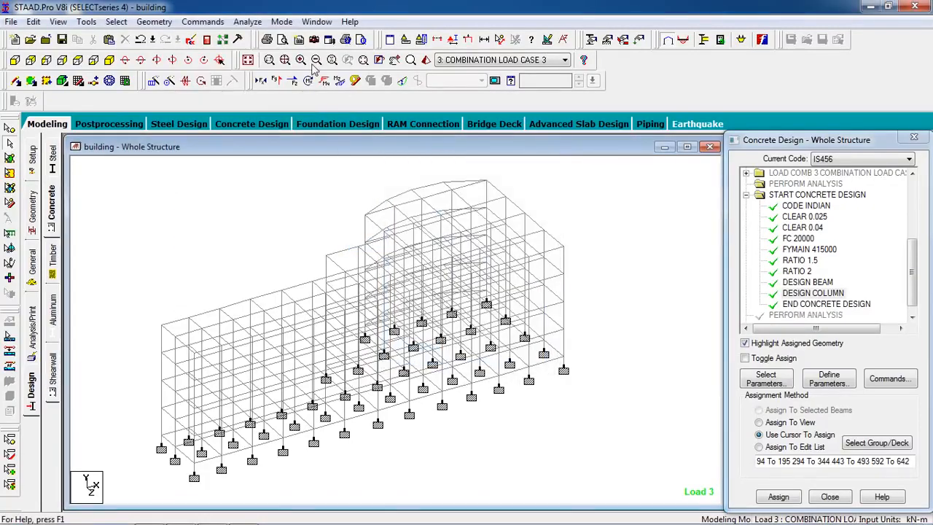
# Run the analysis and design, saving the modified structure over the existing file.
pyautogui.click(249, 22)
pyautogui.click(261, 37)
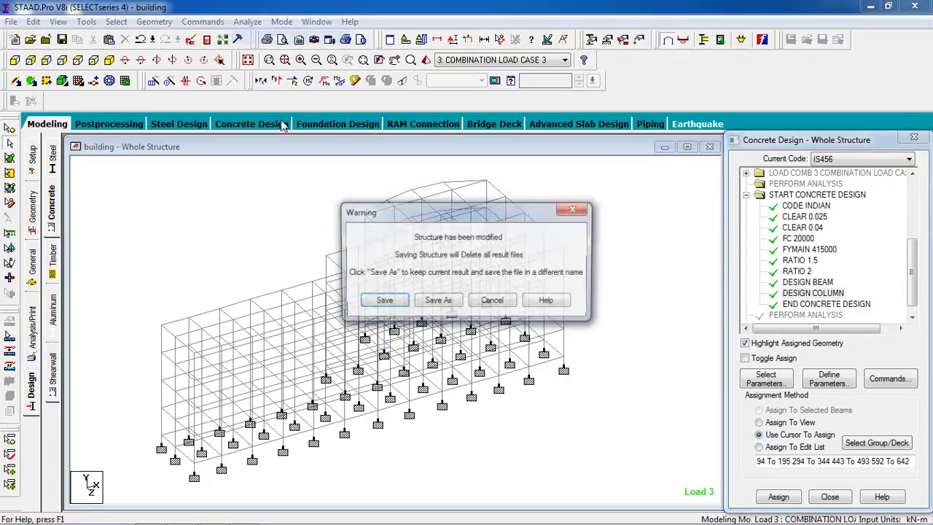
pyautogui.click(382, 302)
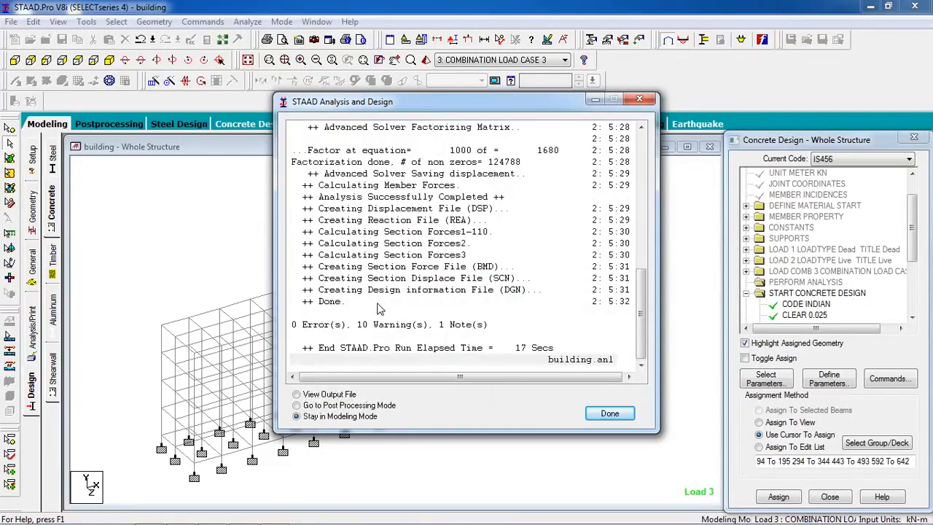
# Open the output file and inspect the first listed length-to-depth ratio warning and its beam design results.
pyautogui.click(326, 401)
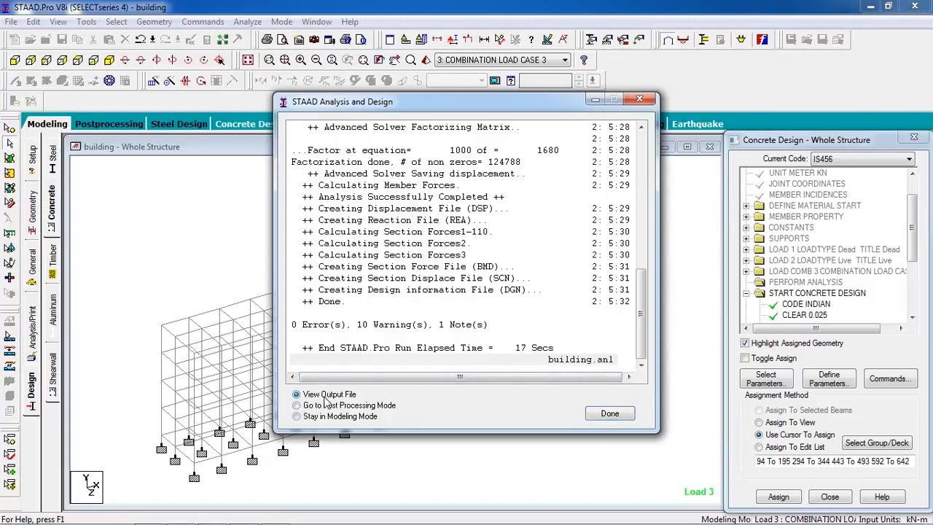
pyautogui.click(605, 416)
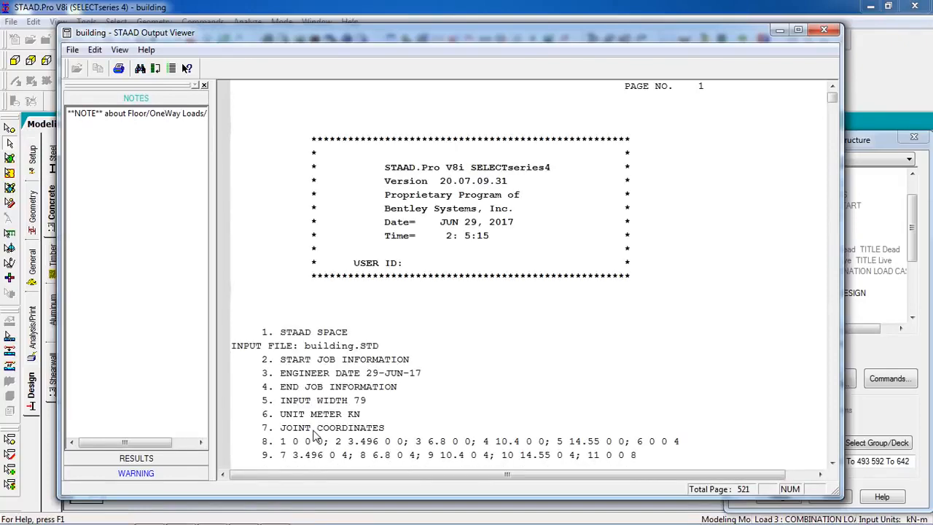
pyautogui.click(137, 473)
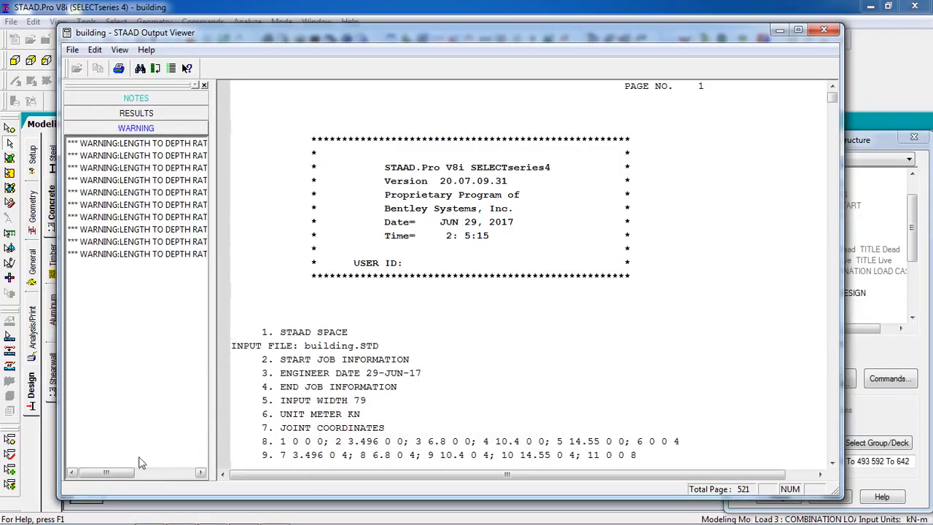
pyautogui.click(156, 146)
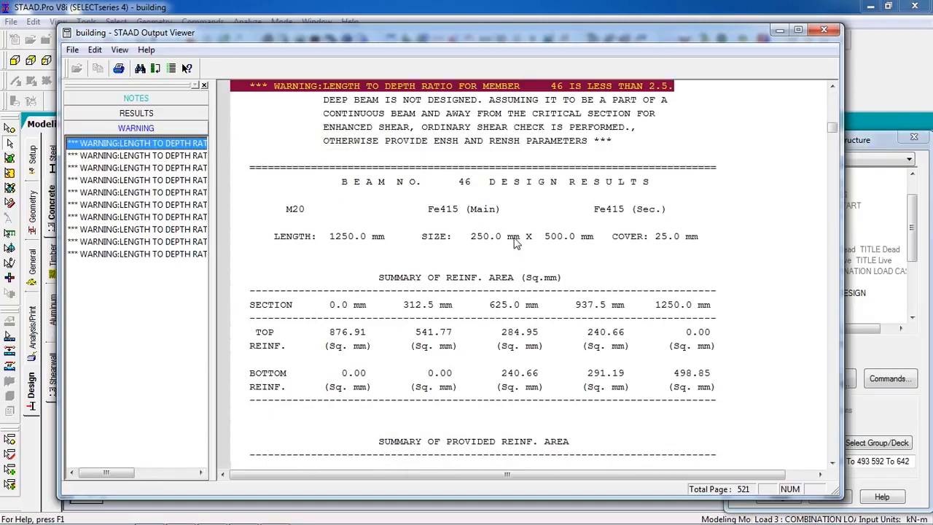
pyautogui.click(779, 30)
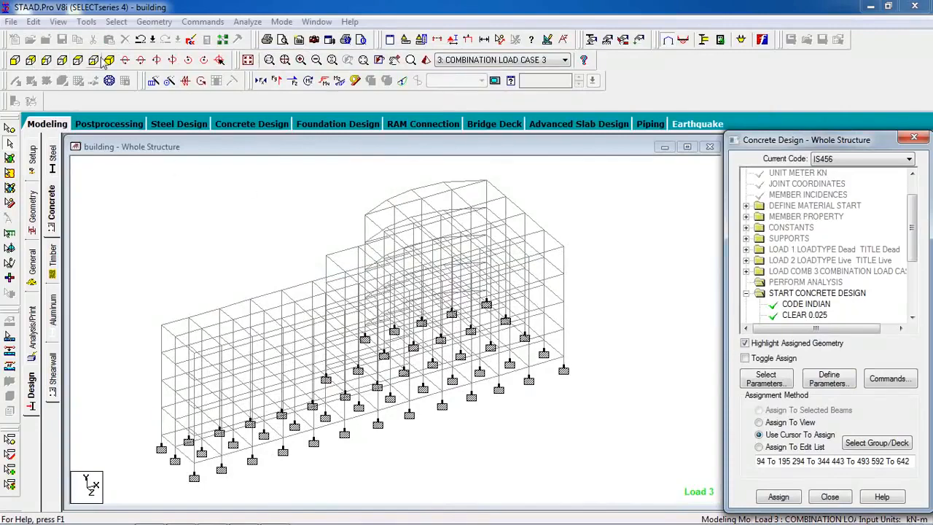
# Select the two sets of short members beside the curved block in plan view and show only those members.
pyautogui.click(78, 61)
pyautogui.scroll(-1, 390, 283)
pyautogui.scroll(1, 408, 291)
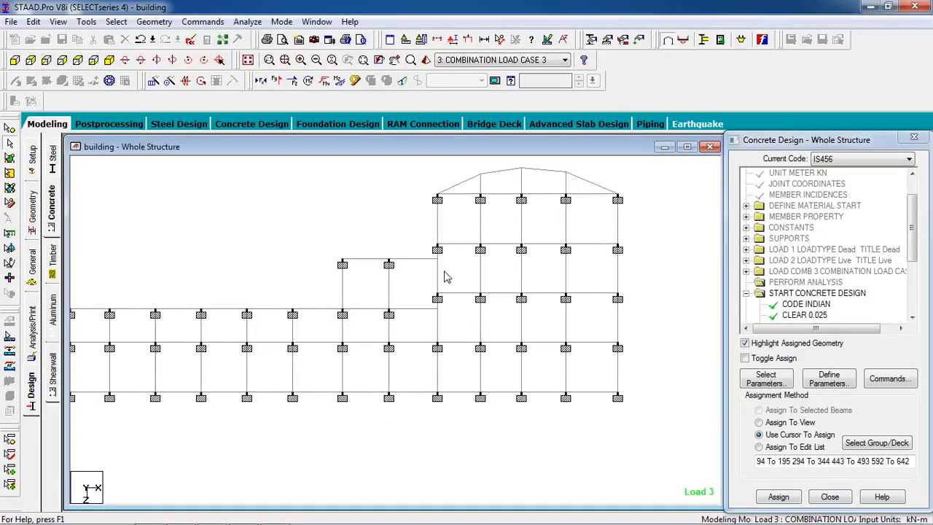
pyautogui.click(431, 321)
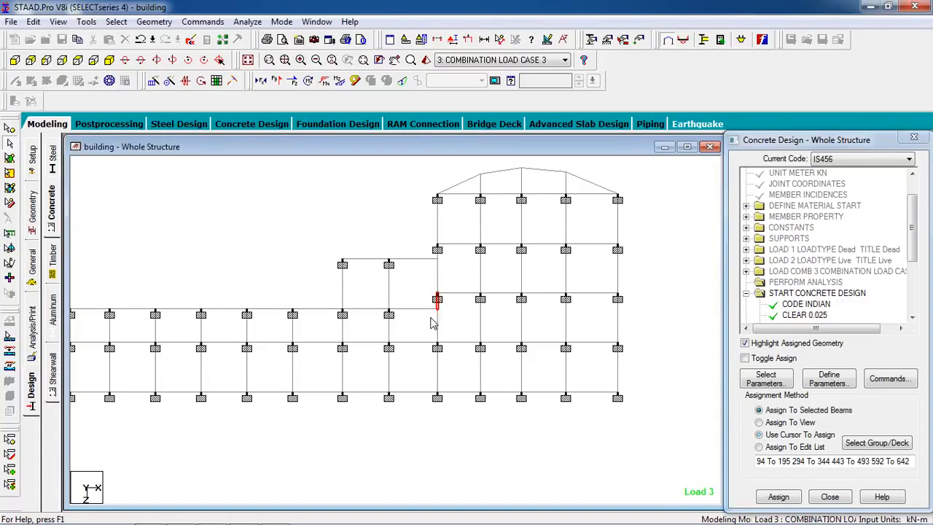
pyautogui.scroll(2, 443, 292)
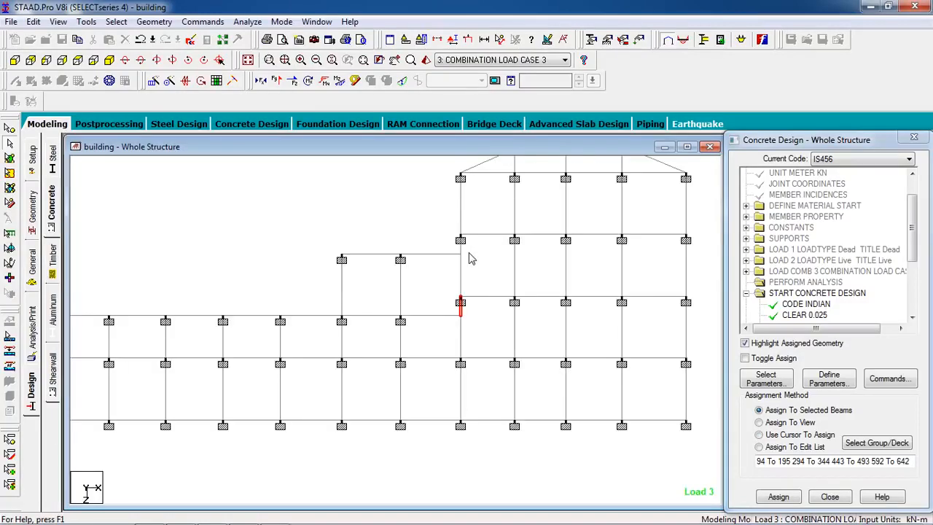
pyautogui.keyDown('ctrl'); pyautogui.click(470, 245); pyautogui.keyUp('ctrl')
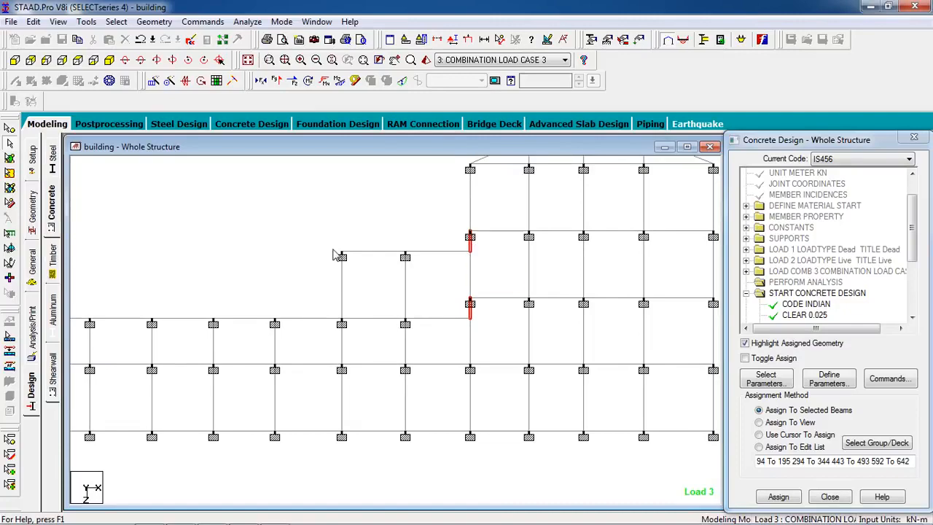
pyautogui.click(115, 22)
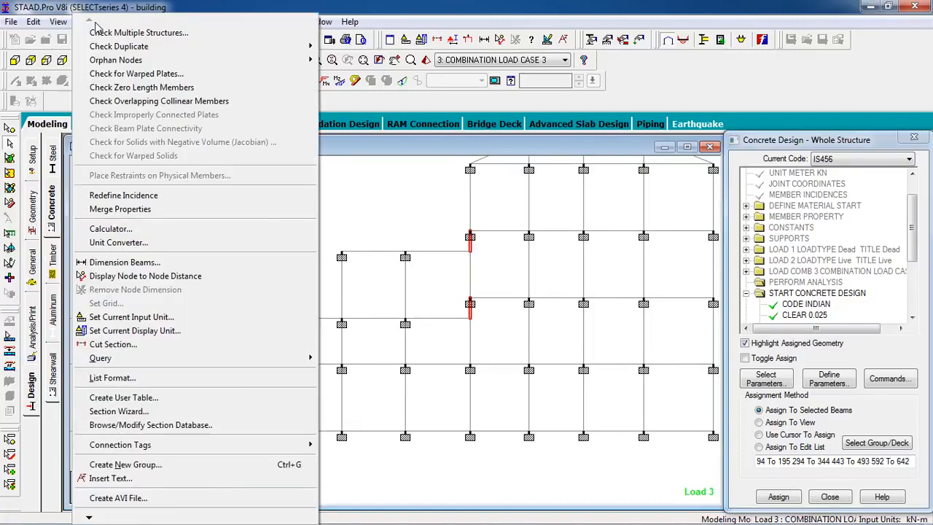
pyautogui.moveTo(59, 21)
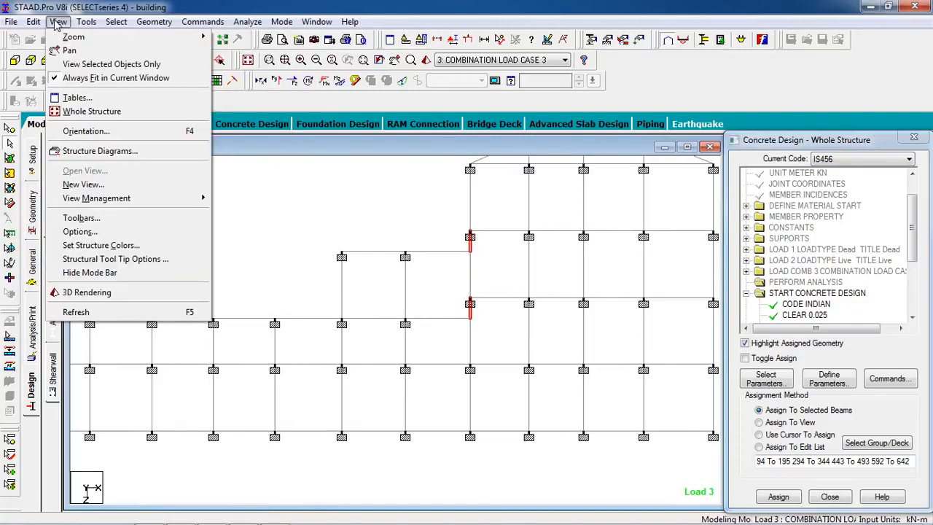
pyautogui.click(113, 65)
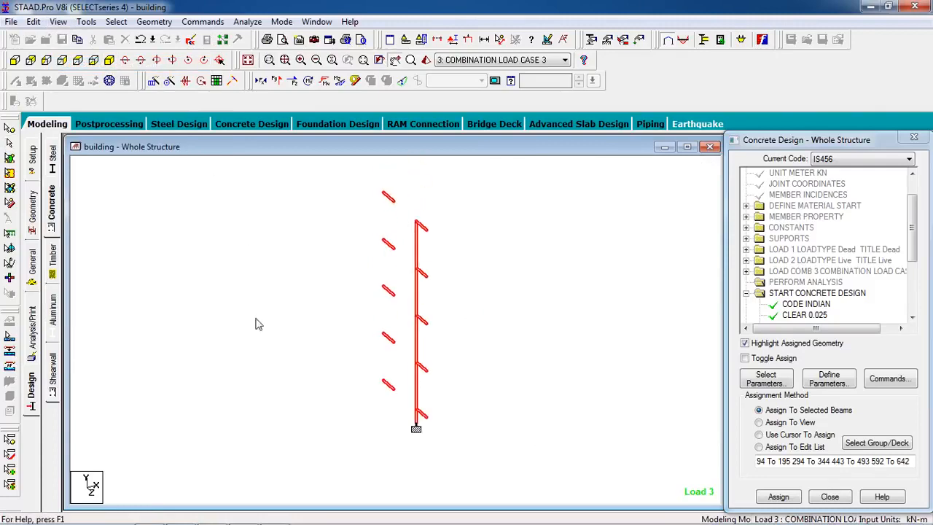
pyautogui.click(269, 269)
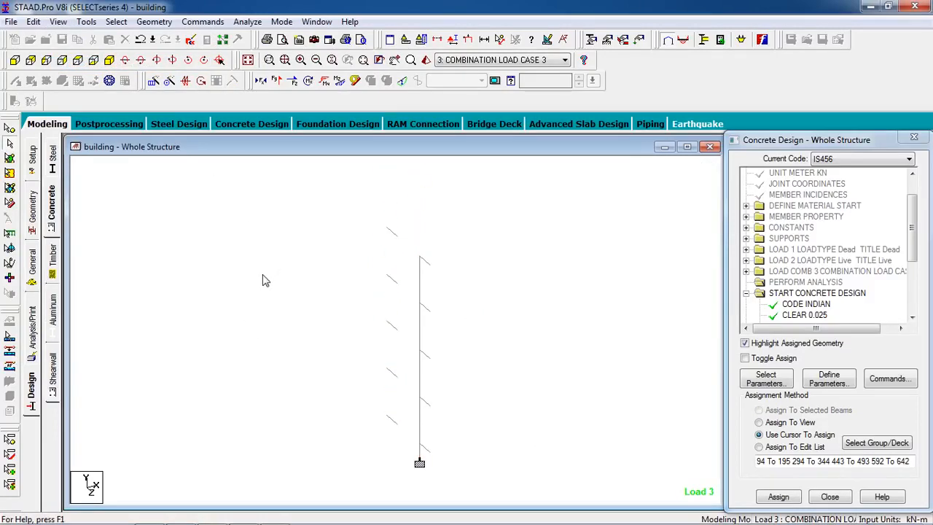
# Display the beam numbers and examine them on the isolated short beams and column.
pyautogui.hotkey('shift', 'b')
pyautogui.moveTo(451, 459); pyautogui.dragTo(433, 429, button='middle')
pyautogui.scroll(2, 415, 431)
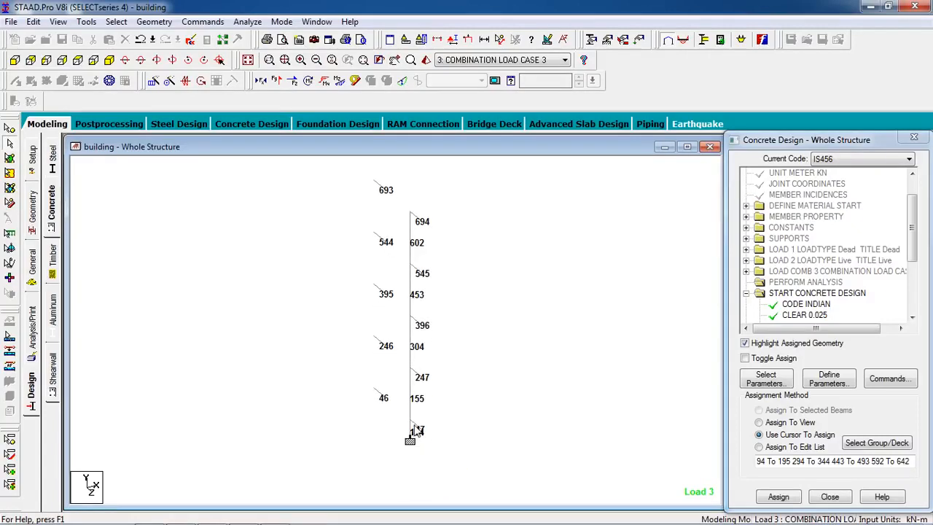
pyautogui.scroll(3, 424, 447)
pyautogui.moveTo(433, 454); pyautogui.dragTo(364, 375, button='middle')
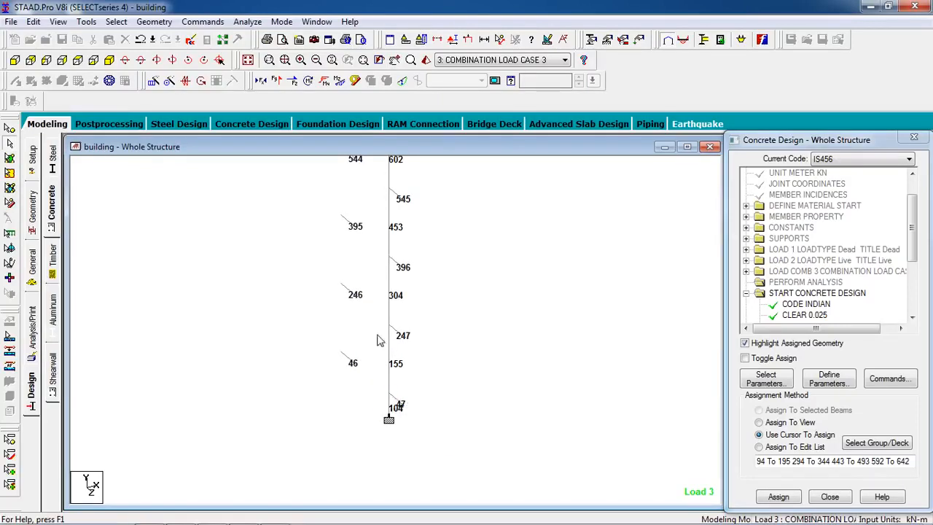
pyautogui.scroll(-2, 314, 433)
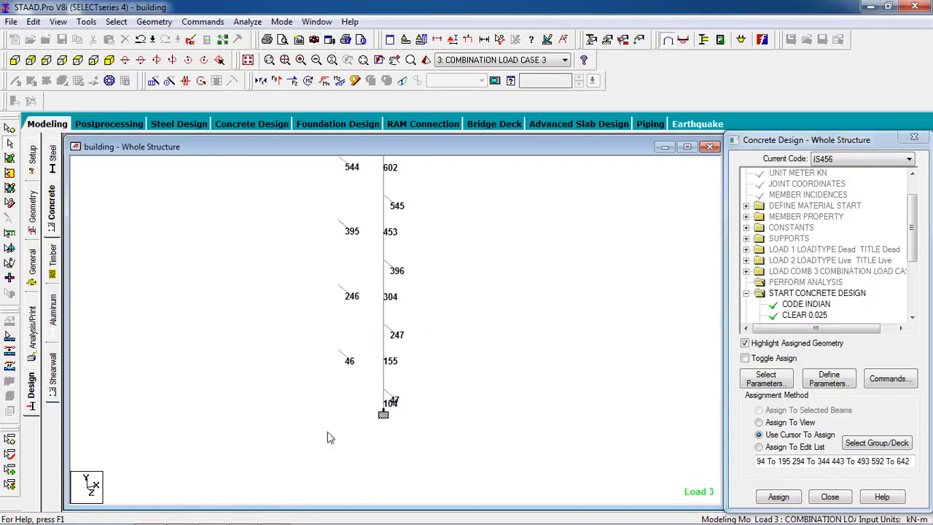
# Check the length-to-depth warning for member 47 in the output file and return to the model.
pyautogui.click(276, 514)
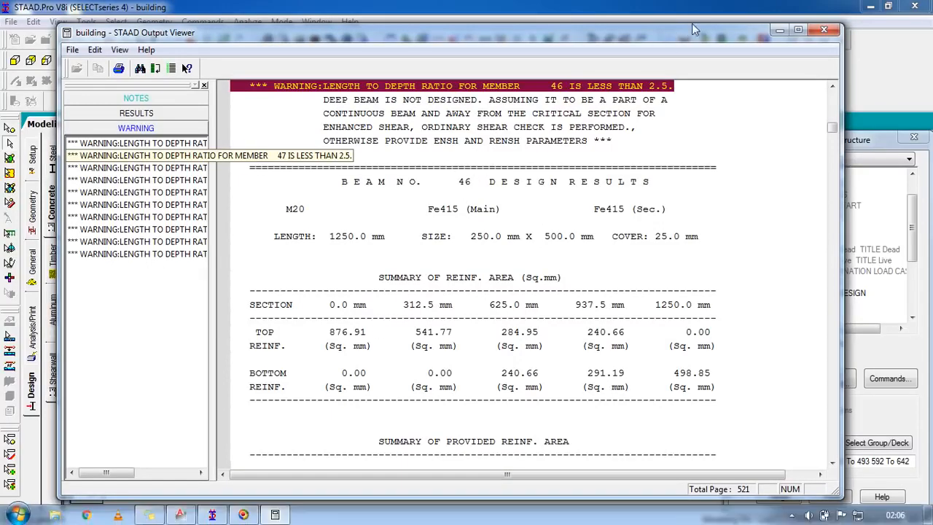
pyautogui.click(780, 34)
pyautogui.scroll(-5, 438, 302)
pyautogui.scroll(-3, 451, 306)
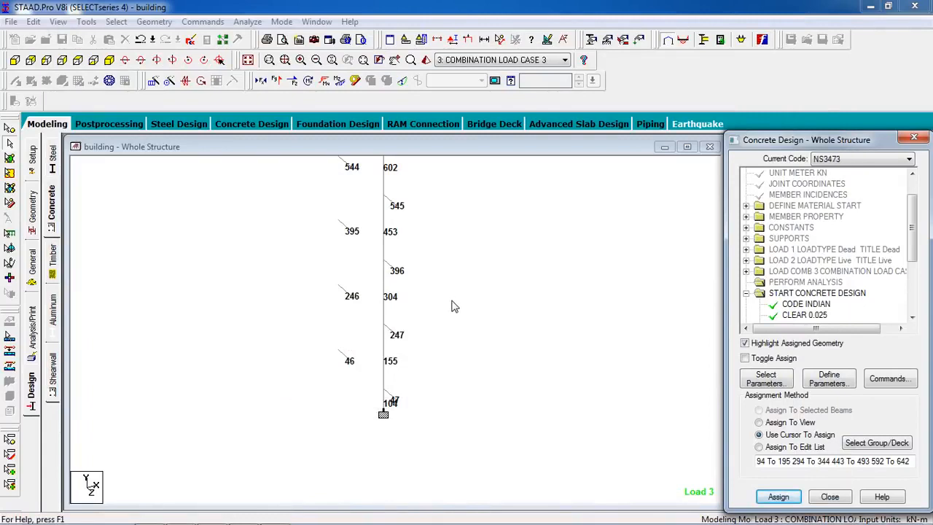
# Look over the isolated members once more and bring back the view of the whole structure.
pyautogui.click(452, 300)
pyautogui.scroll(-2, 438, 307)
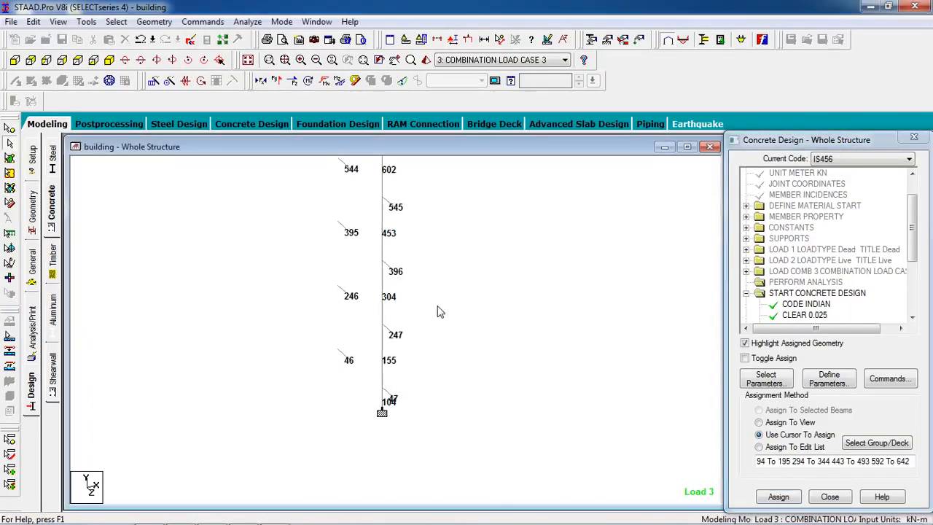
pyautogui.scroll(-2, 373, 336)
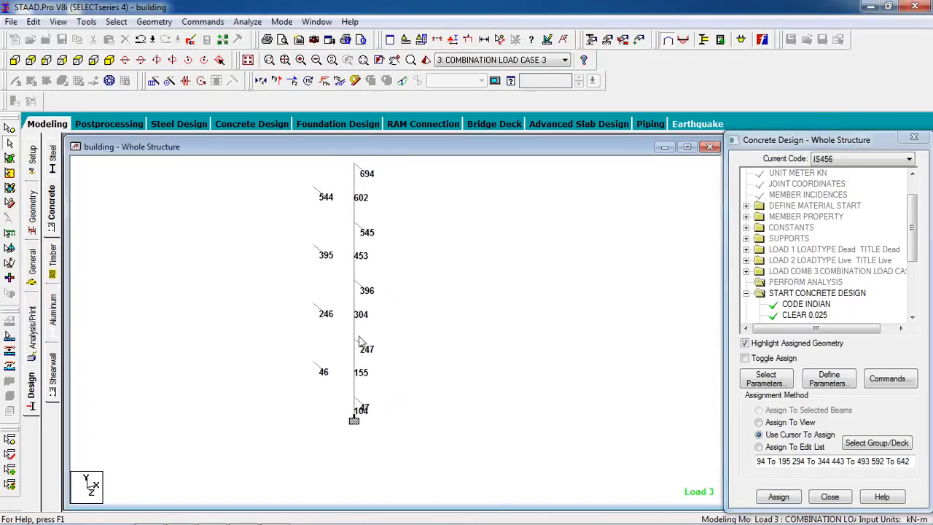
pyautogui.click(219, 60)
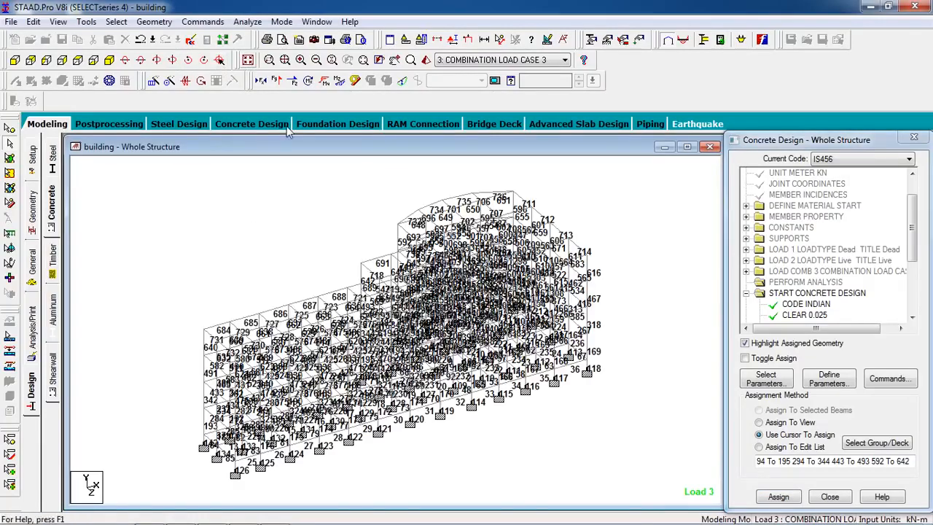
# Switch the whole structure to the plan view and hide the beam numbers.
pyautogui.moveTo(513, 279); pyautogui.dragTo(389, 254, button='middle')
pyautogui.moveTo(125, 183); pyautogui.dragTo(191, 191, button='middle')
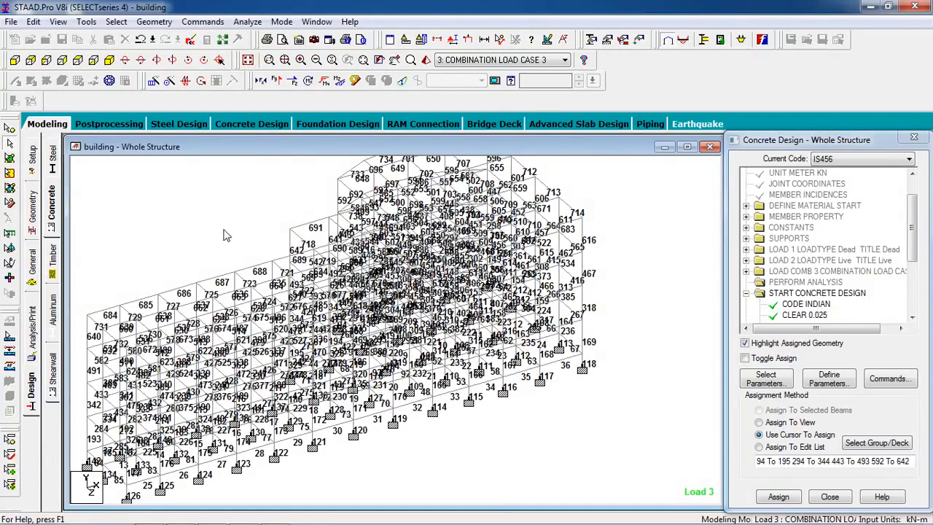
pyautogui.click(85, 62)
pyautogui.scroll(3, 462, 295)
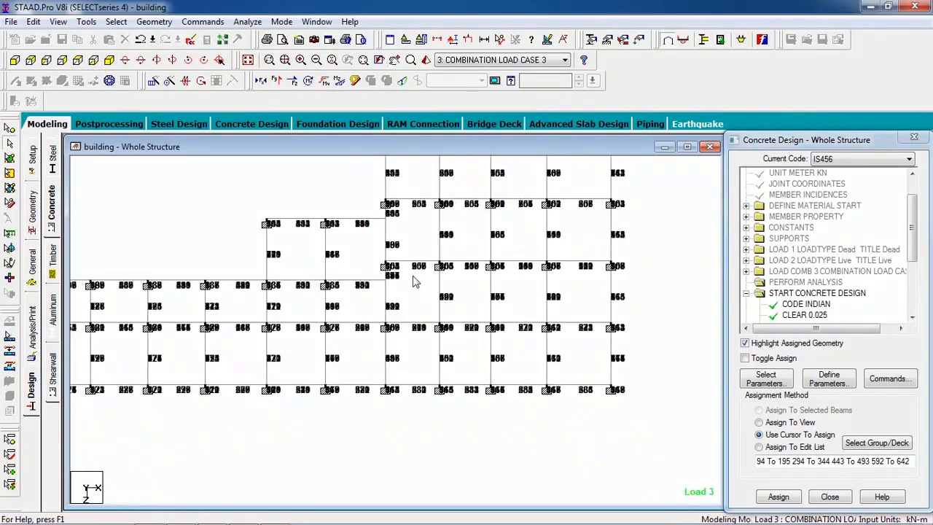
pyautogui.hotkey('shift', 'b')
pyautogui.scroll(1, 408, 285)
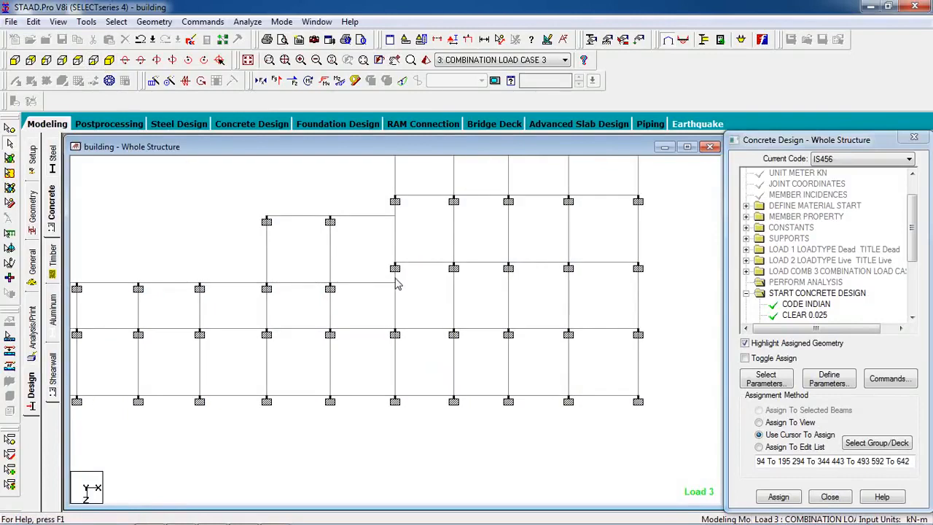
# Select the short beam segments along the stepped wall line in plan one at a time to inspect them, and clear the selection.
pyautogui.click(397, 279)
pyautogui.click(398, 212)
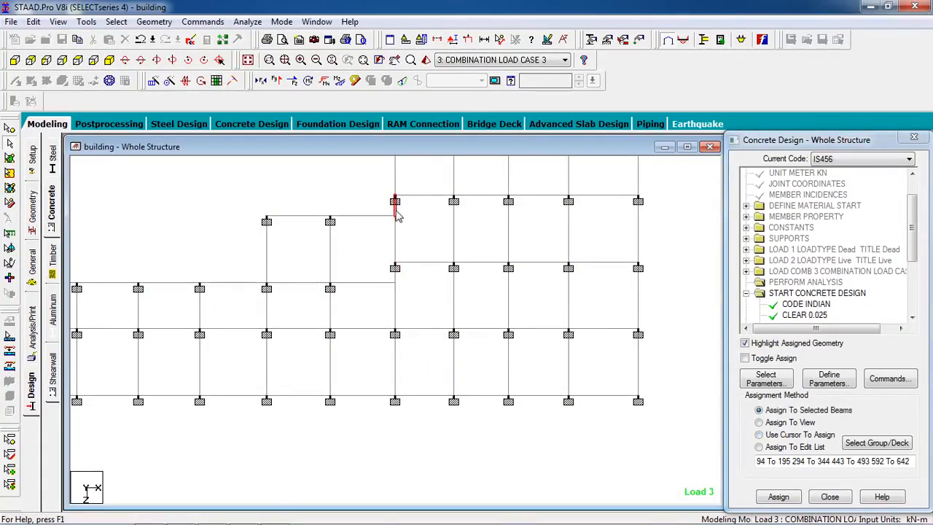
pyautogui.click(396, 280)
pyautogui.click(410, 251)
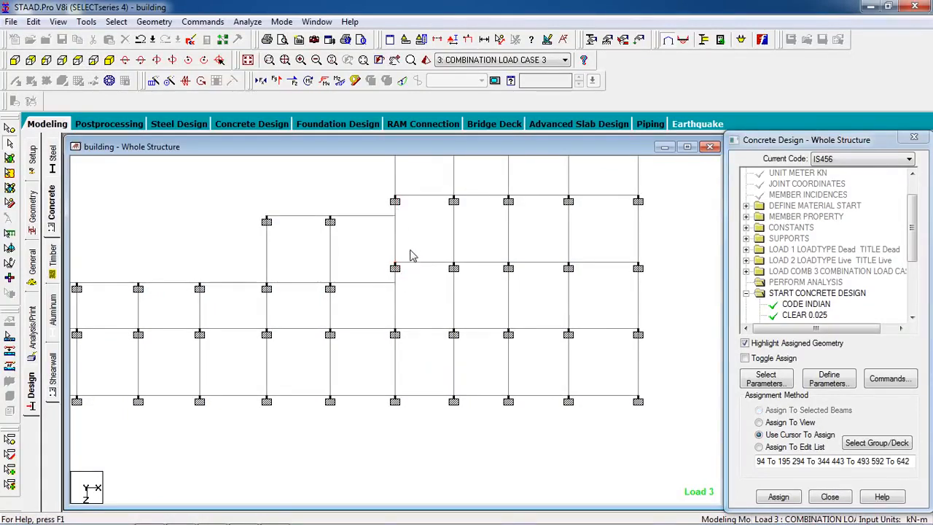
pyautogui.moveTo(410, 251); pyautogui.dragTo(424, 285, button='middle')
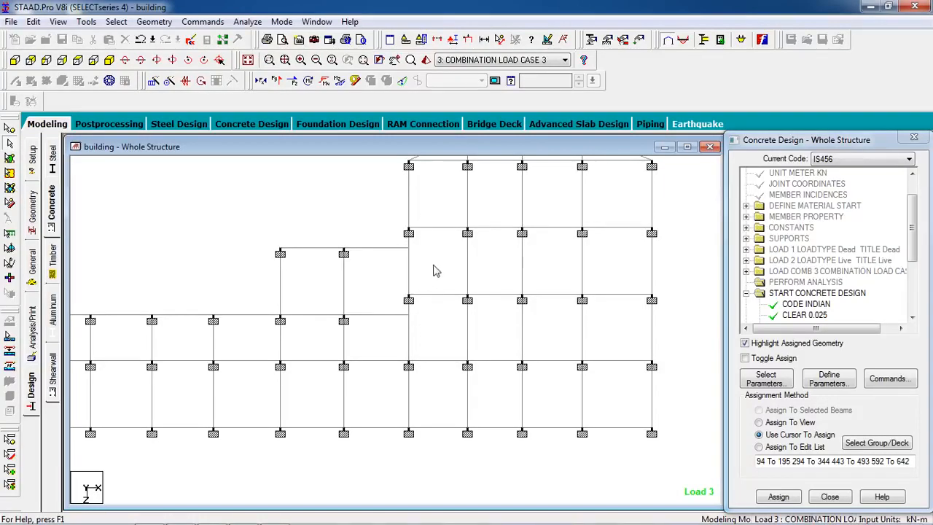
pyautogui.click(411, 265)
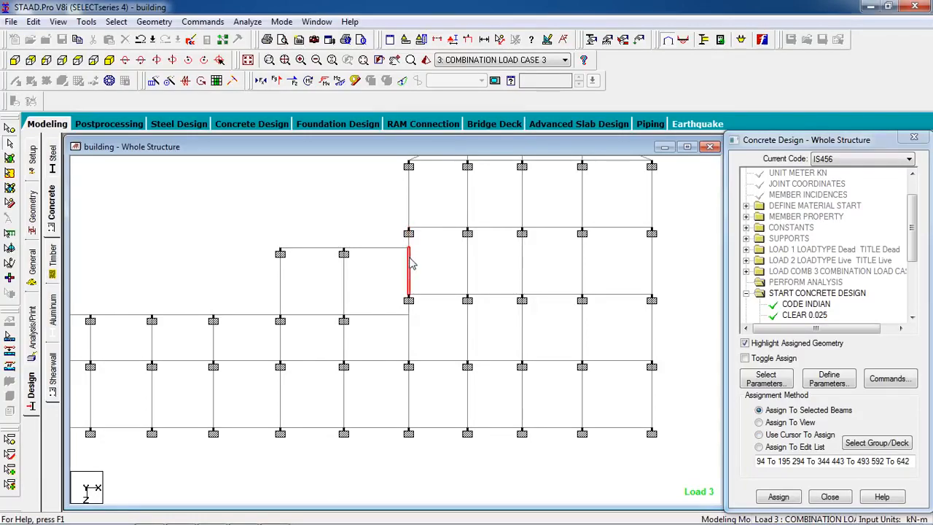
pyautogui.click(436, 278)
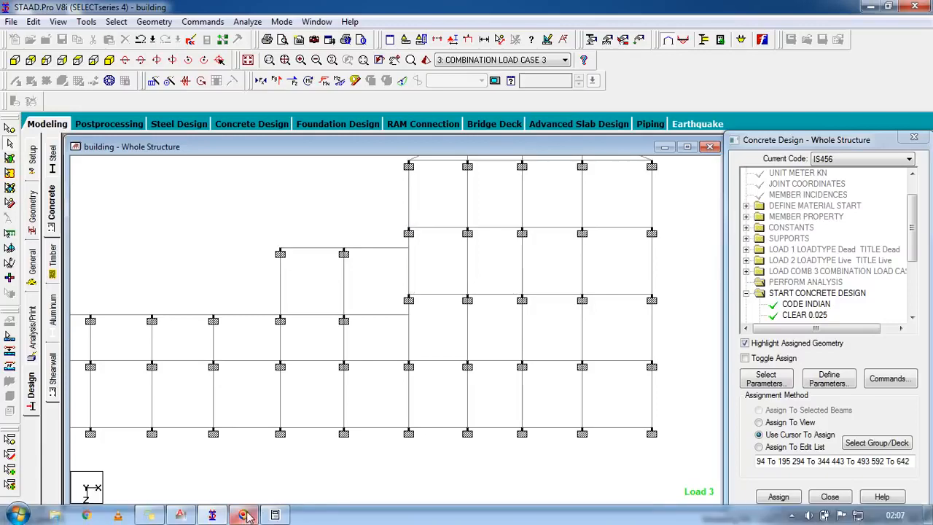
# Bring up the STAAD output file and examine its concrete design results from beam 1 onward.
pyautogui.click(246, 516)
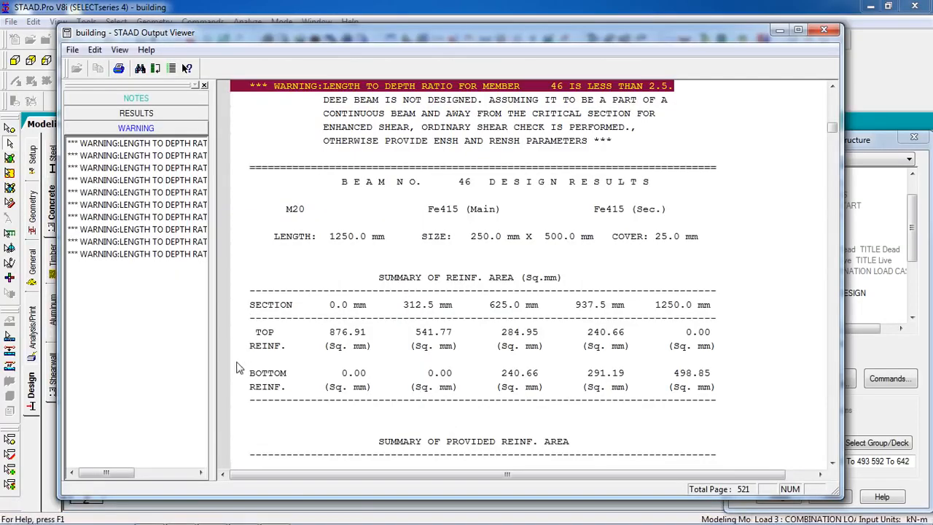
pyautogui.click(171, 117)
pyautogui.click(124, 135)
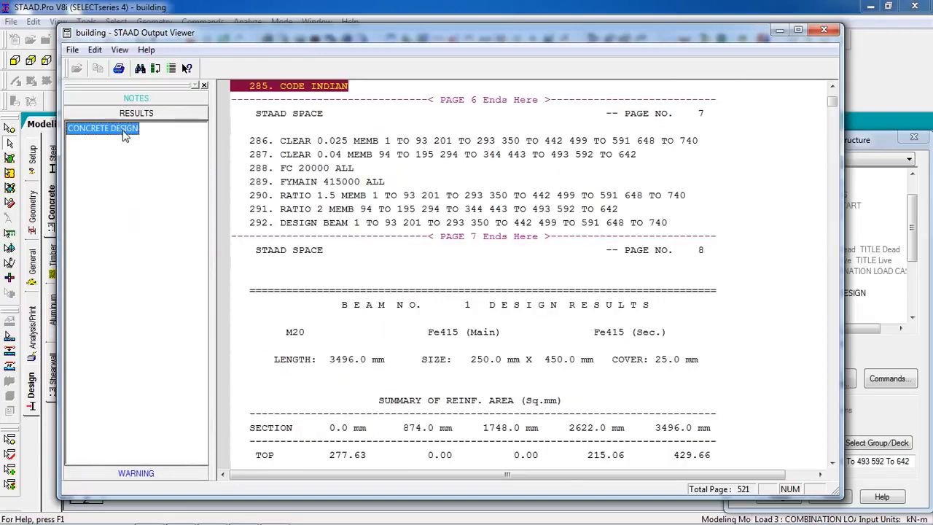
pyautogui.click(393, 266)
pyautogui.scroll(-7, 392, 267)
pyautogui.scroll(-20, 392, 267)
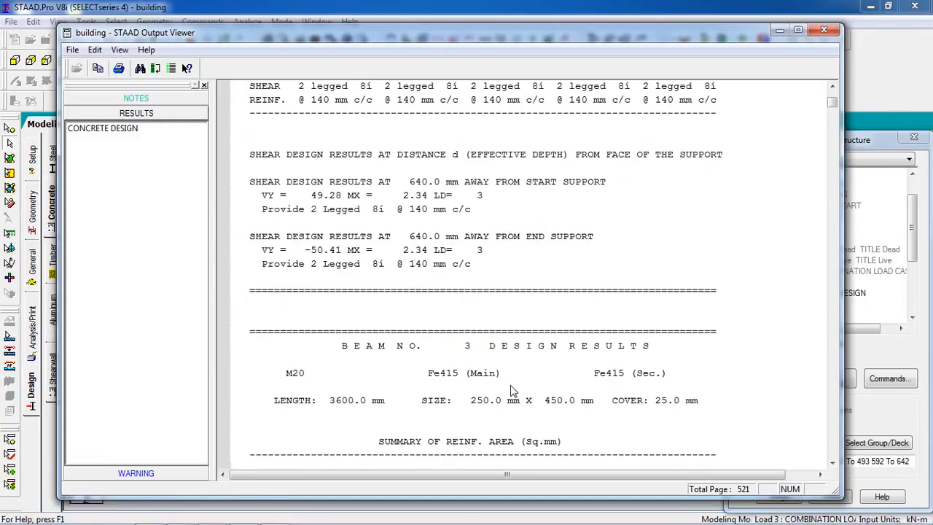
# Highlight the shear, bottom and top reinforcement rows in beam 2's provided reinforcement summary to read them.
pyautogui.scroll(3, 530, 279)
pyautogui.click(377, 212)
pyautogui.click(302, 225)
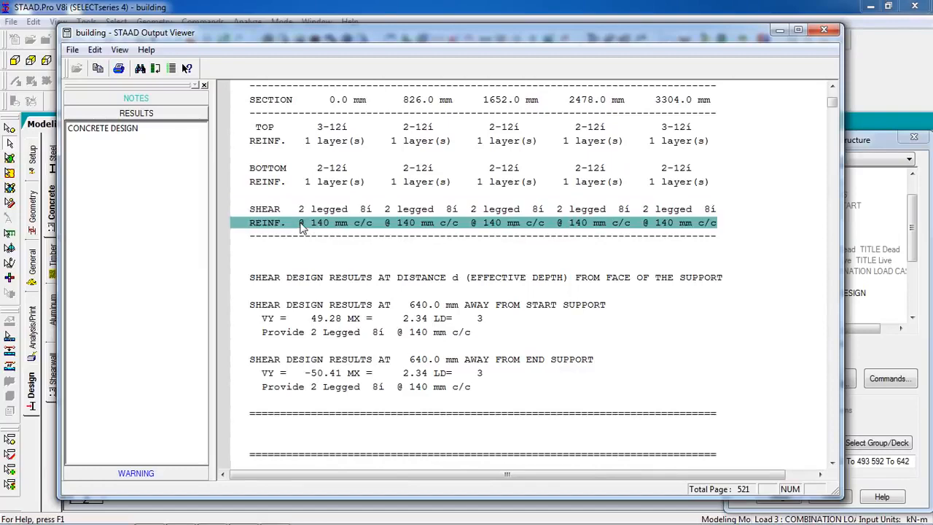
pyautogui.click(300, 175)
pyautogui.click(378, 128)
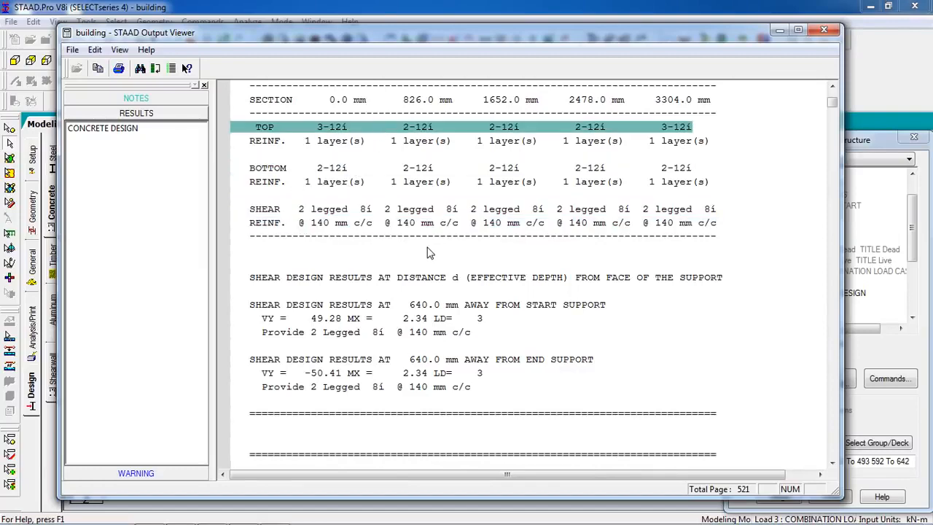
# Read on through the design results of beams 3 to 5 and return to the model.
pyautogui.scroll(-15, 430, 250)
pyautogui.scroll(-4, 435, 250)
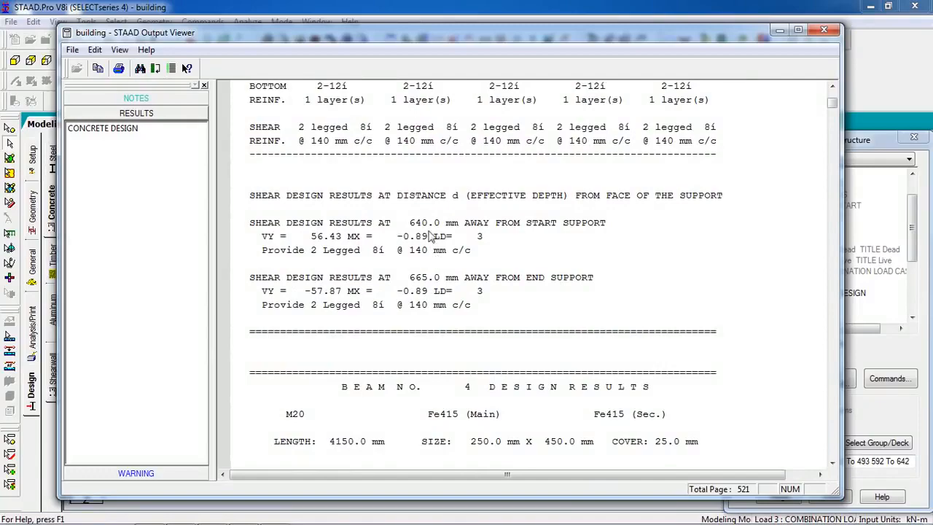
pyautogui.scroll(-12, 454, 242)
pyautogui.scroll(-8, 453, 242)
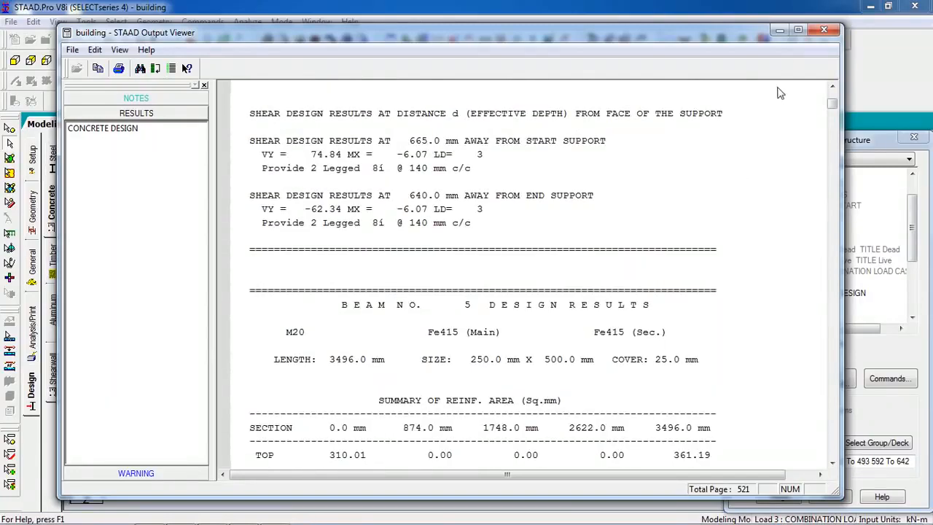
pyautogui.click(779, 30)
# Switch to the isometric view and check the concrete design of ground-floor corner column 169.
pyautogui.click(358, 202)
pyautogui.scroll(-1, 413, 260)
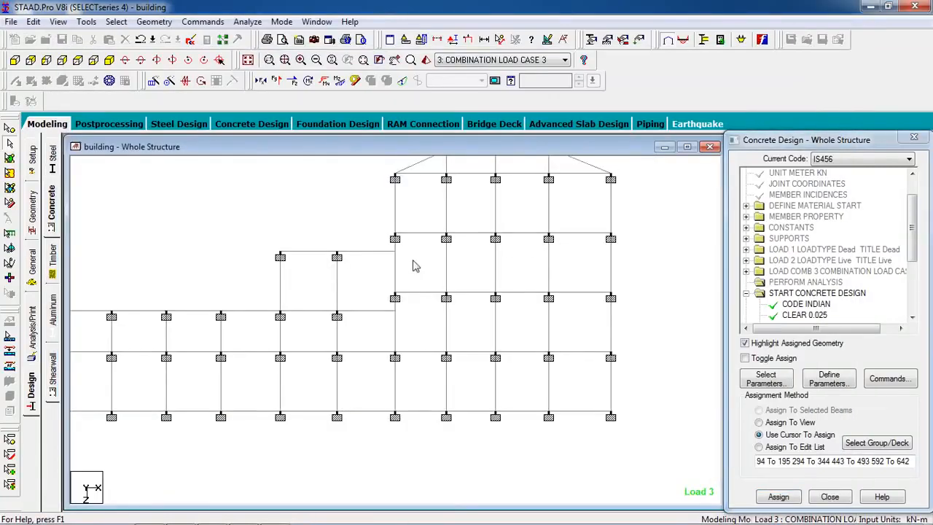
pyautogui.click(109, 60)
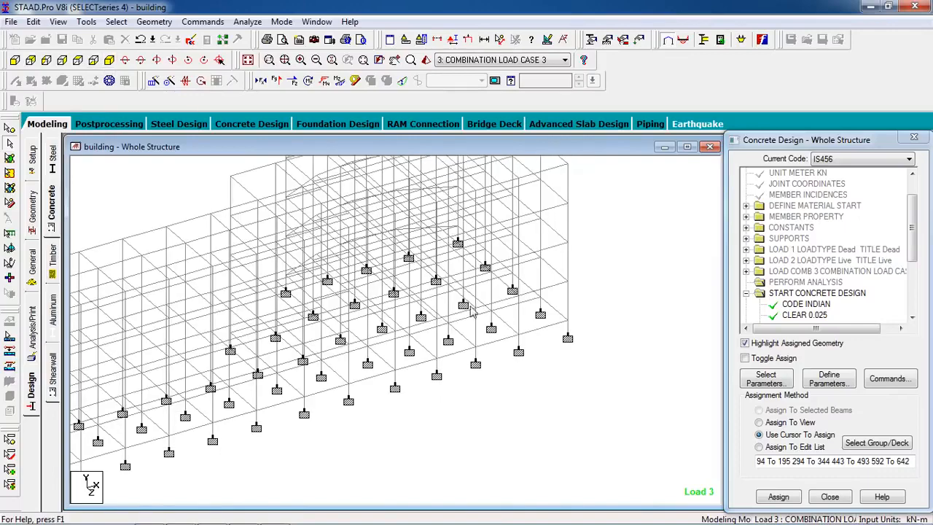
pyautogui.scroll(1, 600, 365)
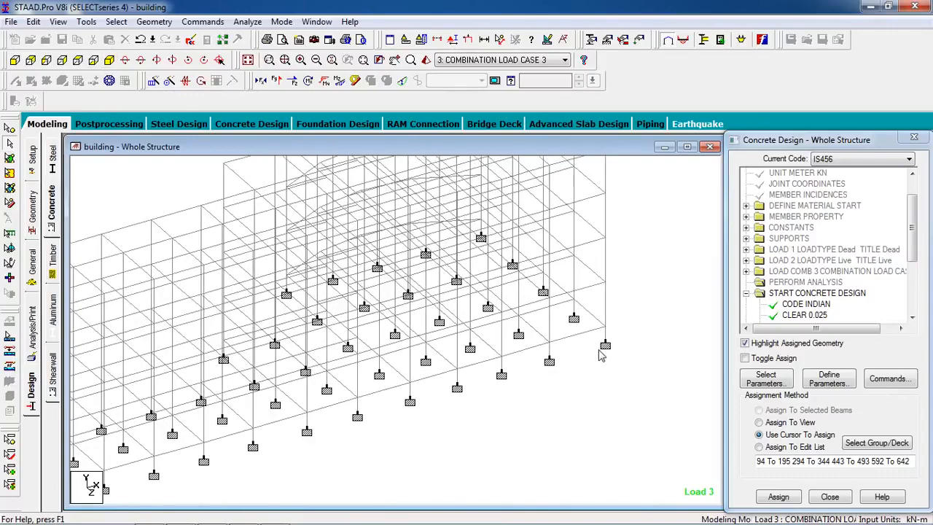
pyautogui.click(608, 312)
pyautogui.doubleClick(608, 312)
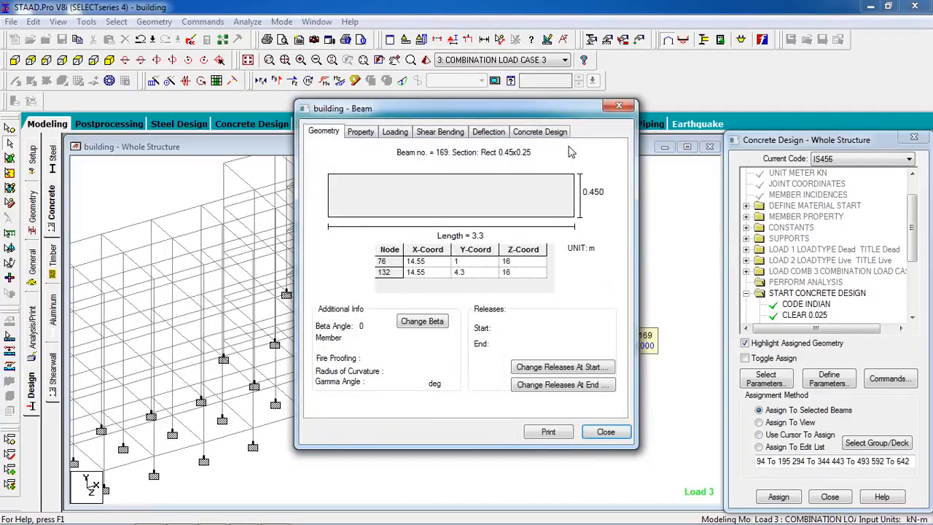
pyautogui.click(545, 132)
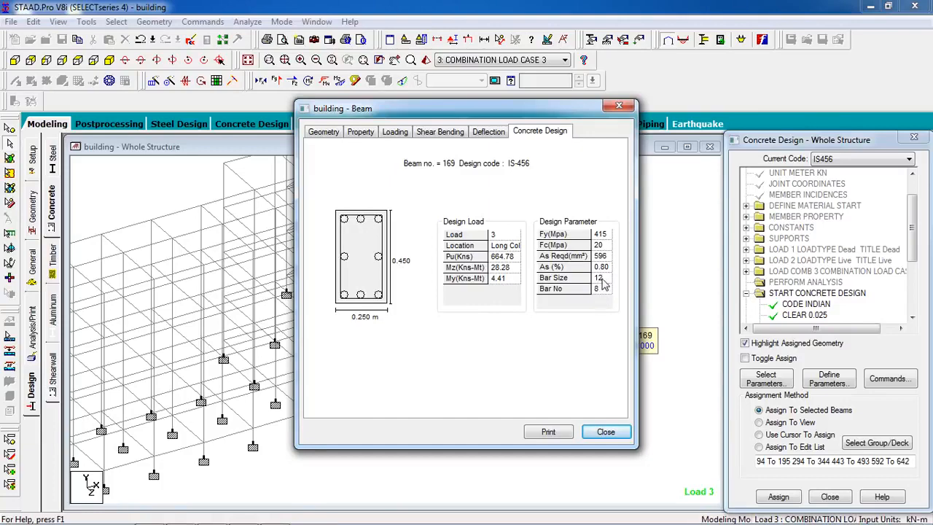
pyautogui.click(606, 431)
# Check the concrete design and reinforcement layout of beam 36 beside the corner column, and clear the selection.
pyautogui.doubleClick(604, 310)
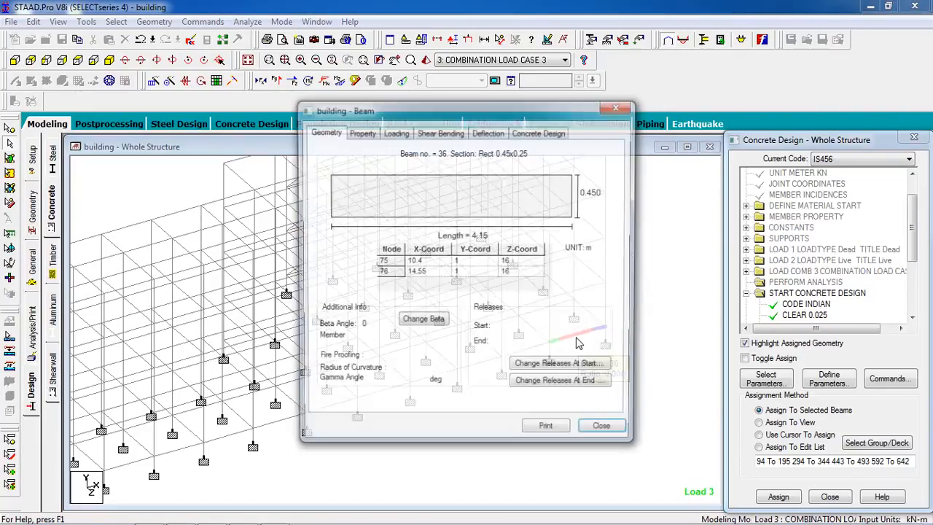
pyautogui.click(539, 131)
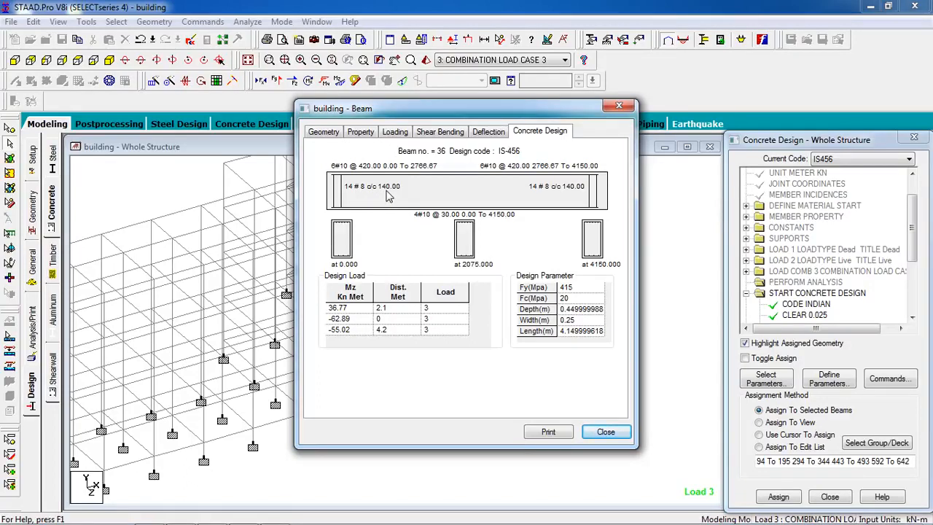
pyautogui.click(606, 432)
pyautogui.scroll(-1, 657, 367)
pyautogui.click(617, 388)
# Display the axial force and bending Z diagrams of the whole structure in turn, and hide each again.
pyautogui.scroll(-1, 617, 388)
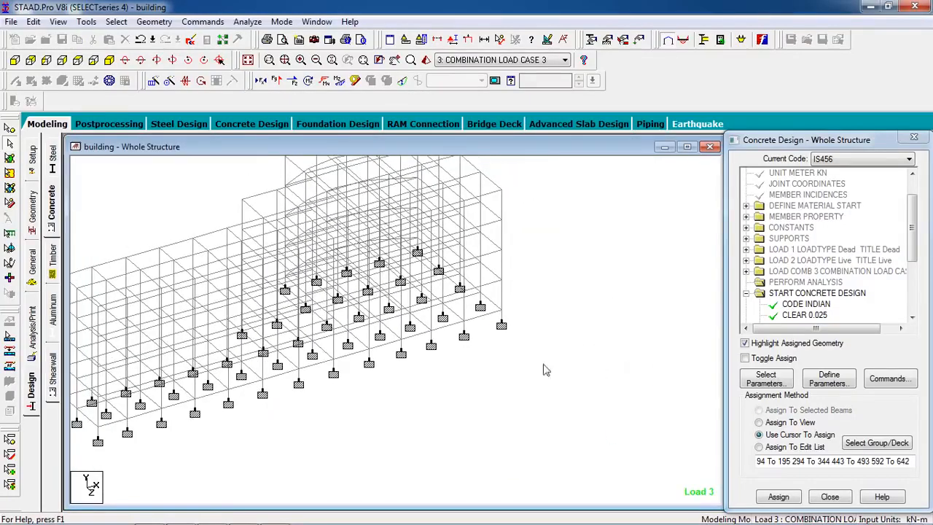
pyautogui.moveTo(410, 366); pyautogui.dragTo(600, 395, button='middle')
pyautogui.moveTo(386, 293); pyautogui.dragTo(295, 265, button='middle')
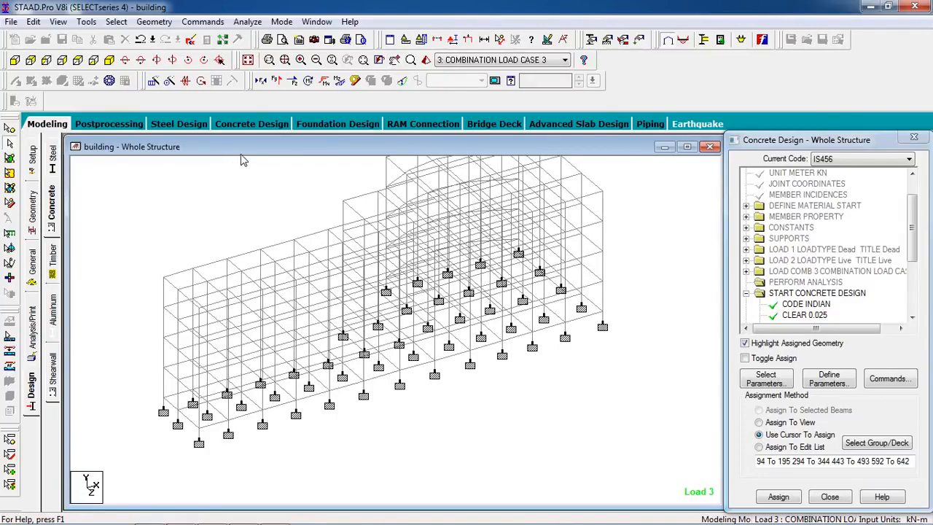
pyautogui.click(262, 81)
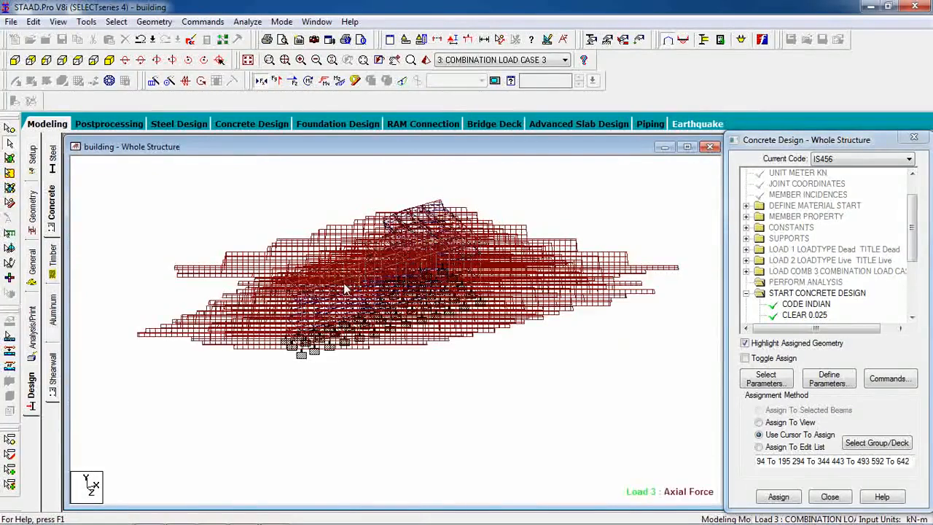
pyautogui.click(264, 82)
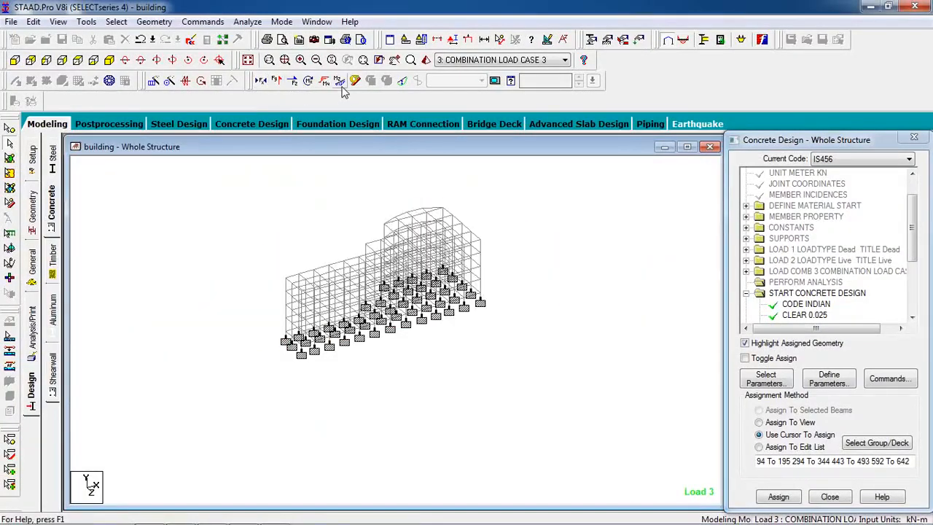
pyautogui.click(339, 80)
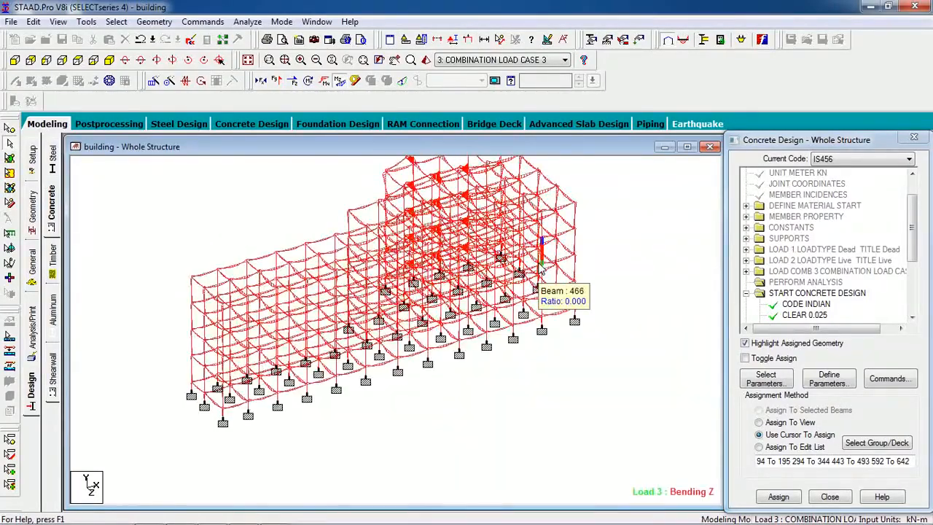
pyautogui.click(338, 82)
# Display the displacement of the structure for load case 3, examine it closely and hide it.
pyautogui.click(402, 82)
pyautogui.scroll(3, 573, 240)
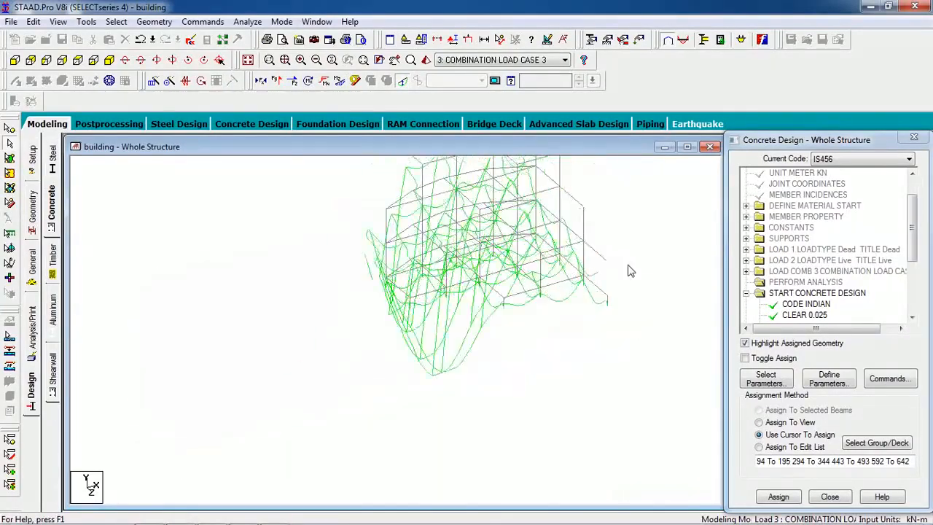
pyautogui.scroll(3, 362, 281)
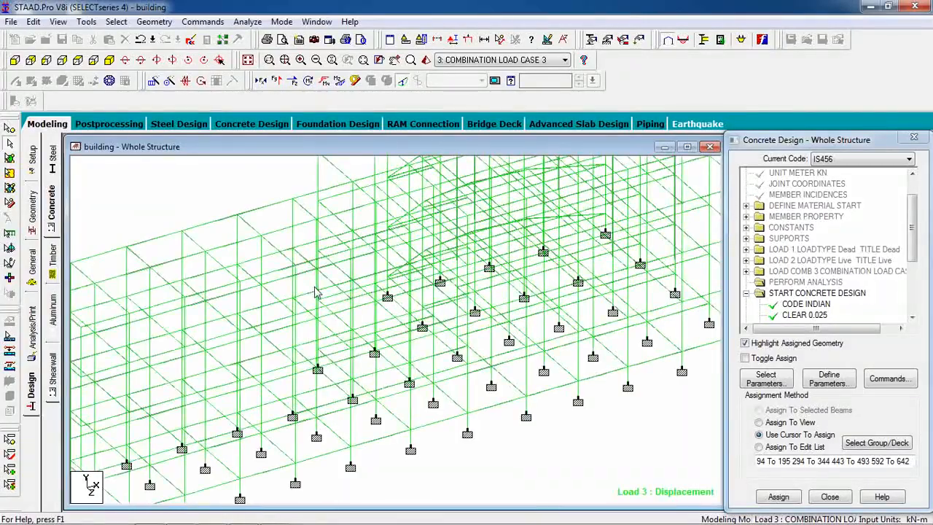
pyautogui.click(401, 82)
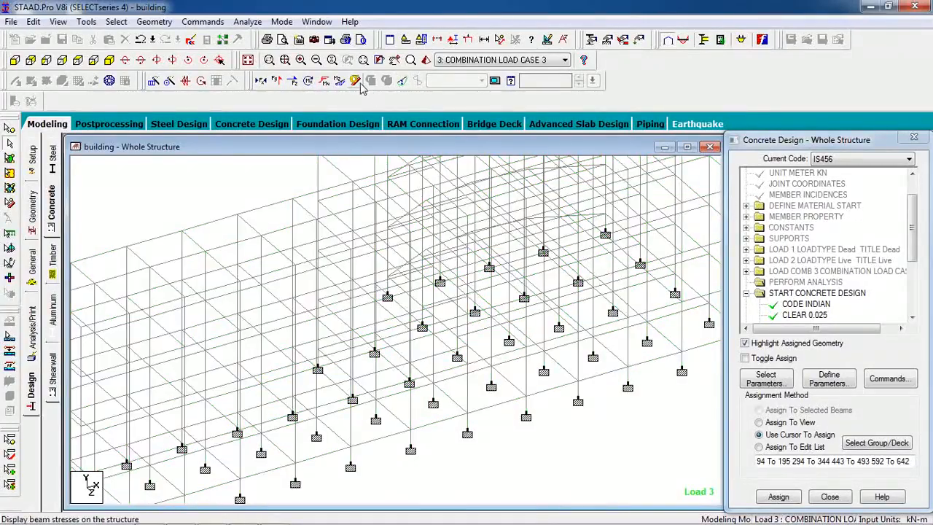
# Display the beam stress and bending Y diagrams of the structure in turn, and hide each again.
pyautogui.click(360, 83)
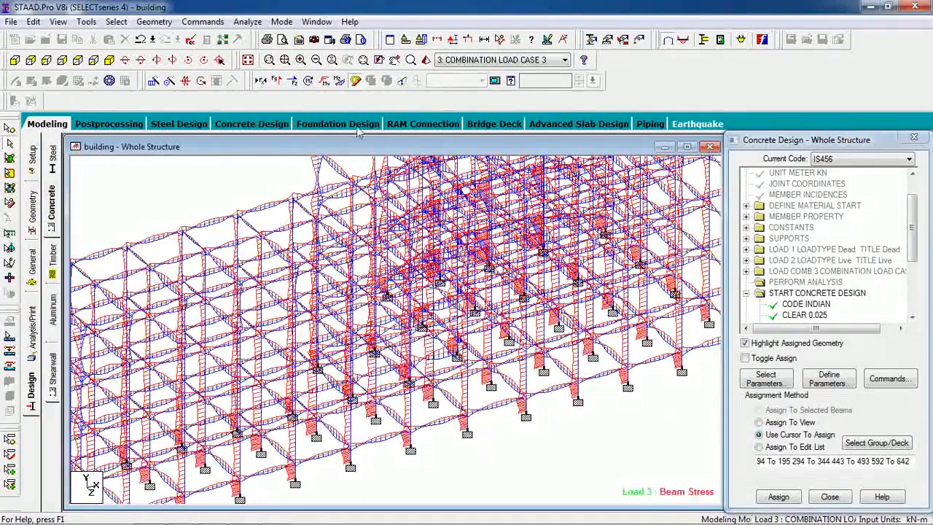
pyautogui.click(357, 83)
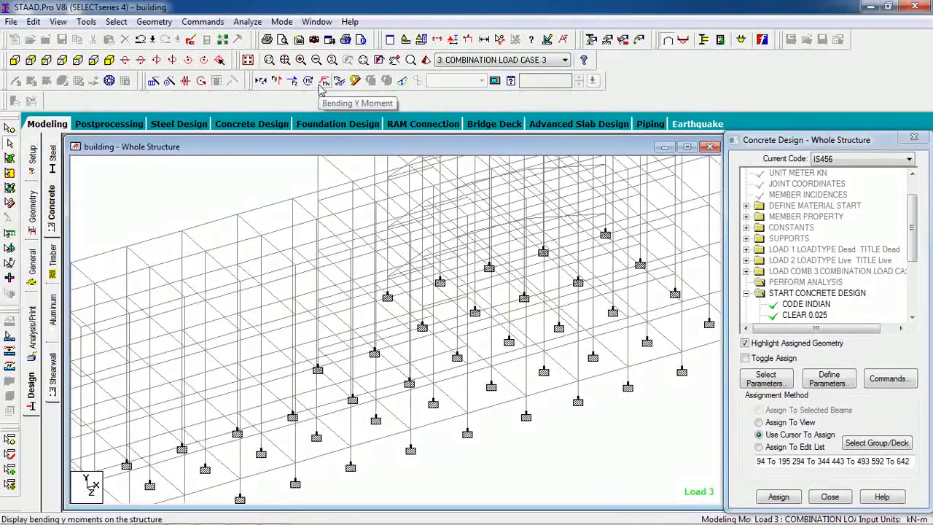
pyautogui.click(325, 81)
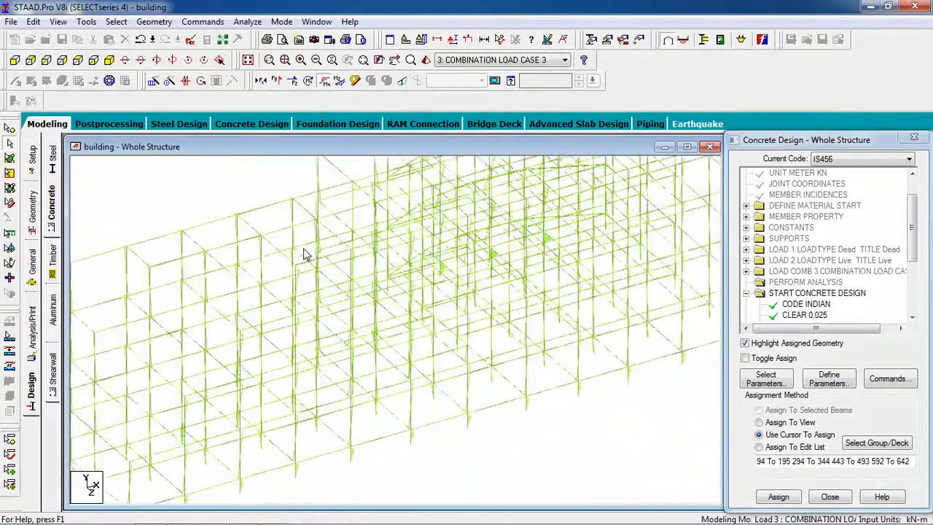
pyautogui.scroll(-5, 339, 261)
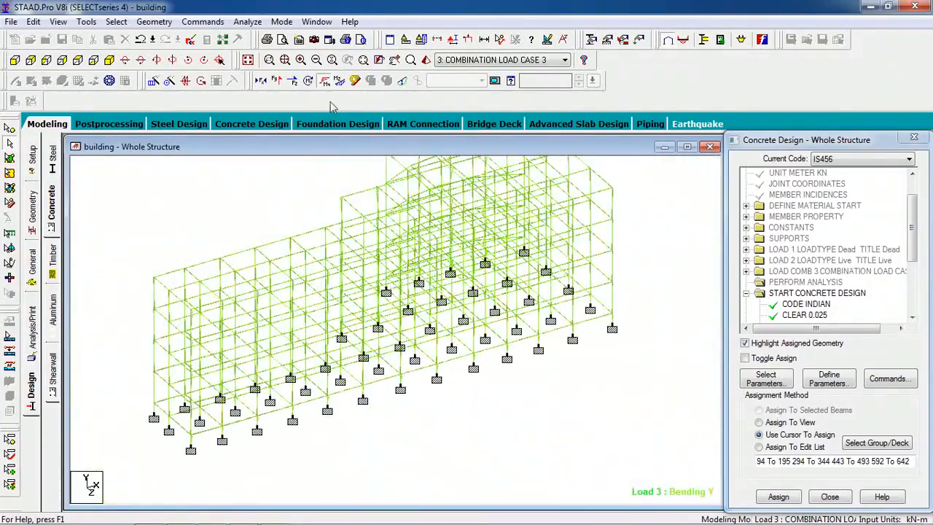
pyautogui.click(325, 82)
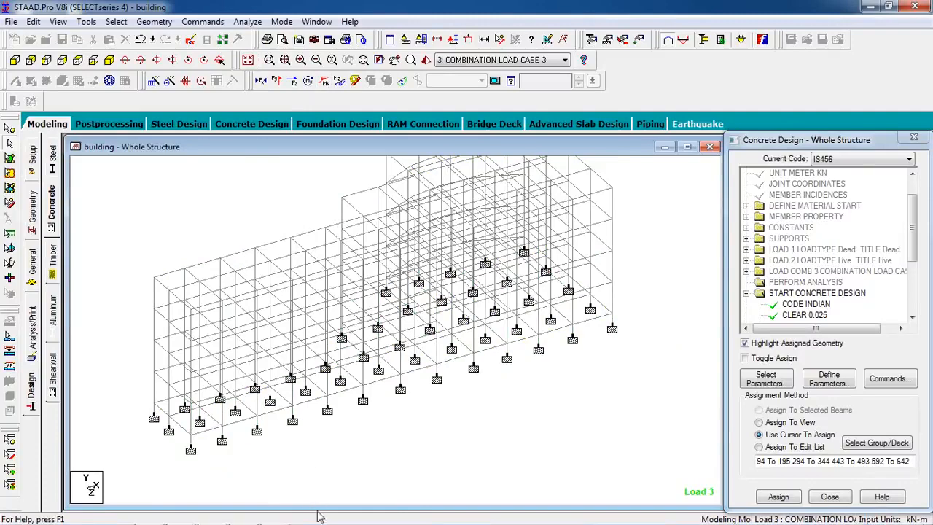
pyautogui.moveTo(295, 519)
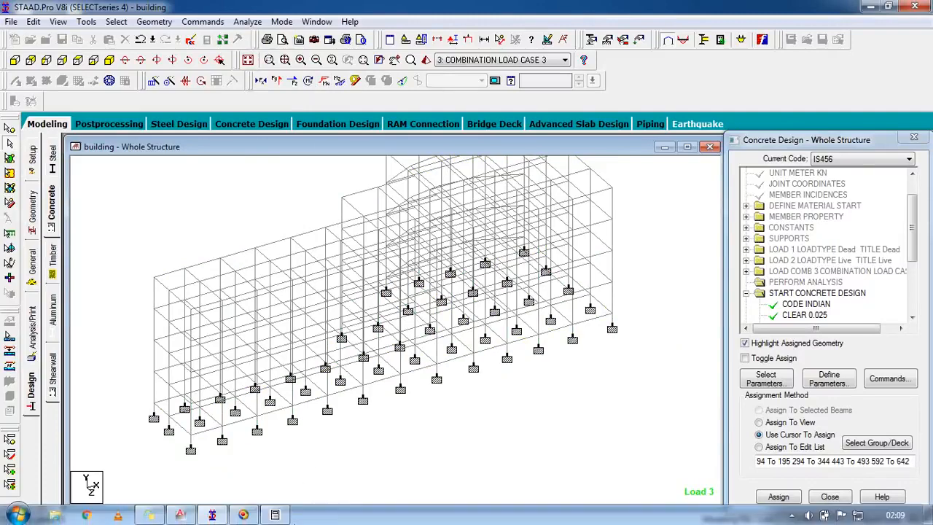
pyautogui.click(489, 352)
pyautogui.scroll(-1, 463, 374)
pyautogui.click(572, 390)
pyautogui.scroll(-1, 495, 367)
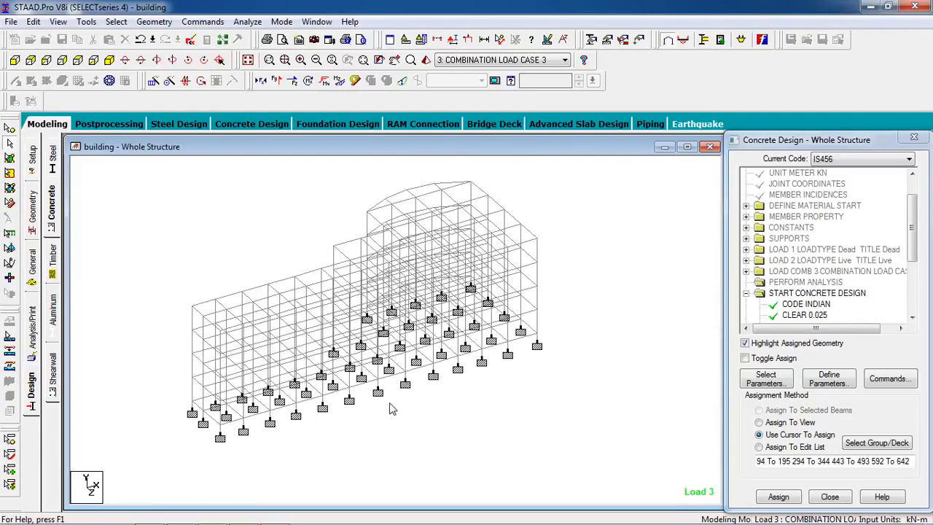
# Change the active load case to 2: Live, and finally back to 3: COMBINATION LOAD CASE 3.
pyautogui.click(470, 65)
pyautogui.click(472, 79)
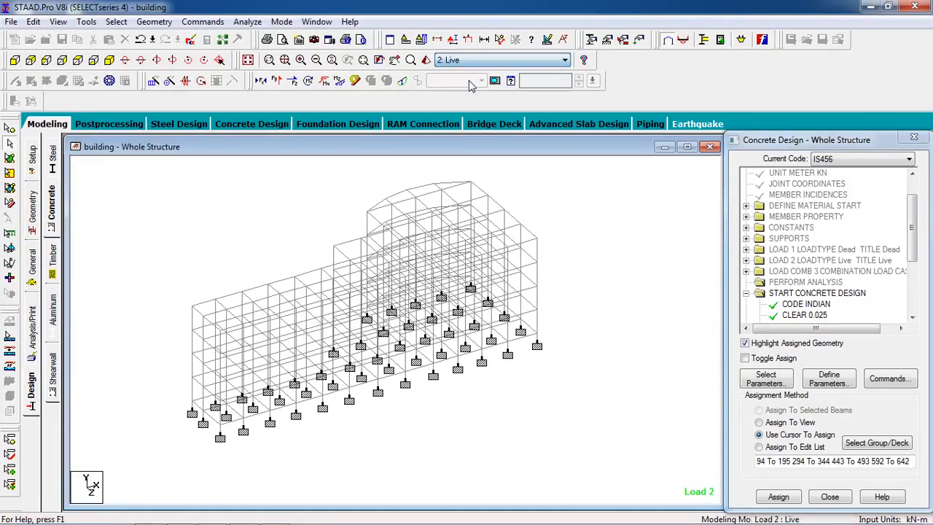
pyautogui.click(470, 64)
pyautogui.click(470, 72)
pyautogui.click(478, 63)
pyautogui.click(479, 89)
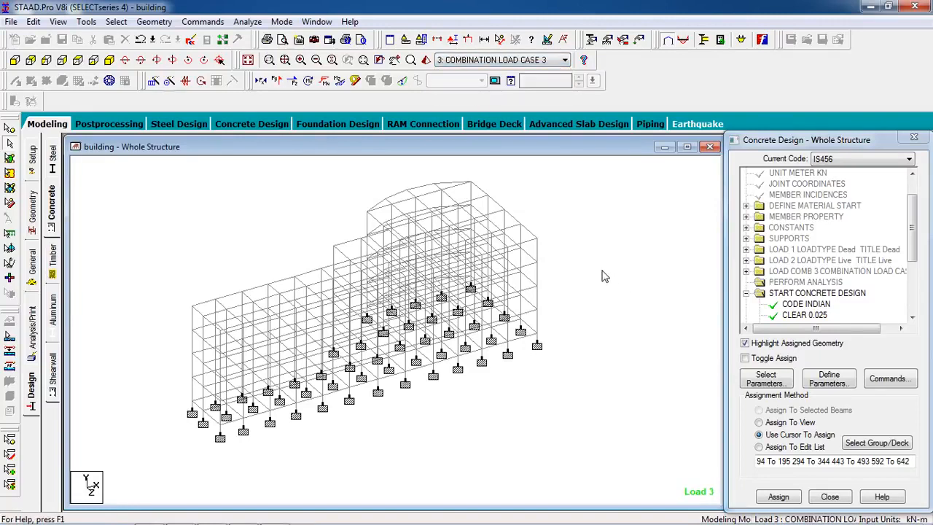